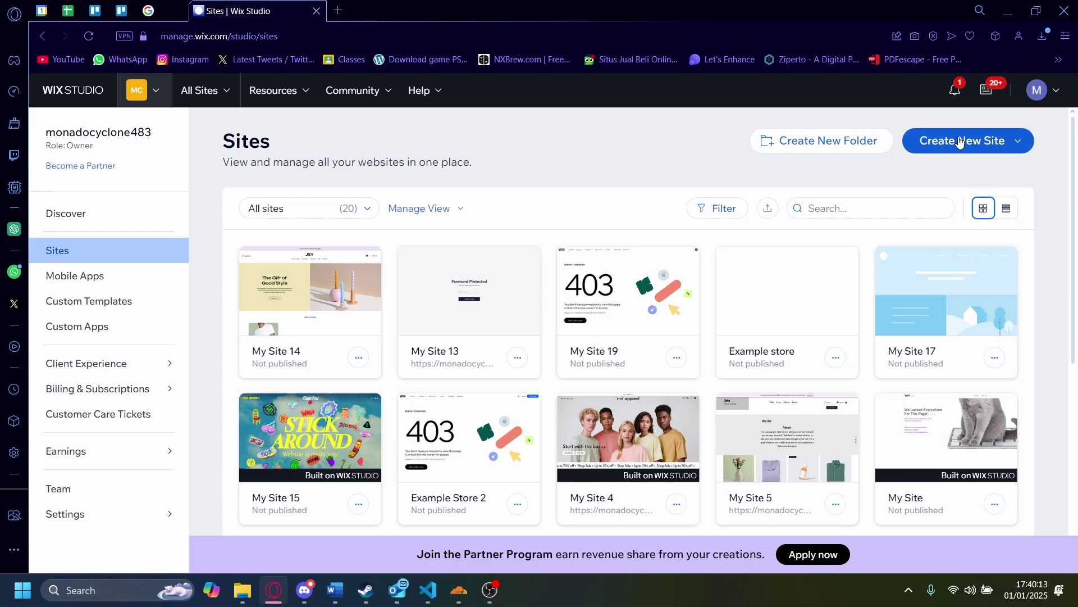
Step: Create a new Wix Editor site without the AI chat, choosing Online Store as the website type
left_click(961, 143)
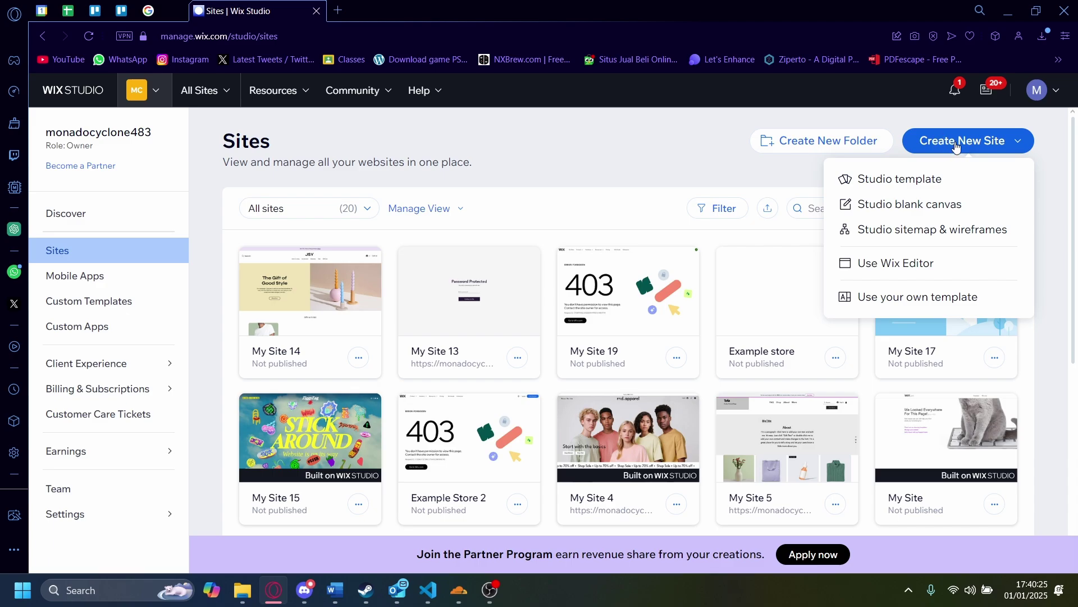
left_click(882, 264)
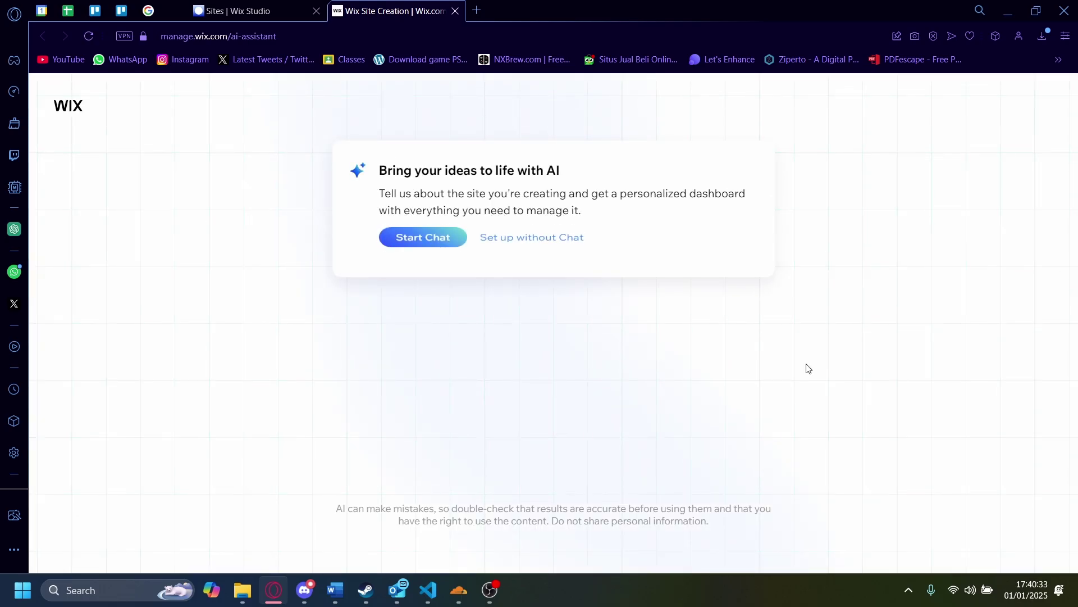
left_click(519, 252)
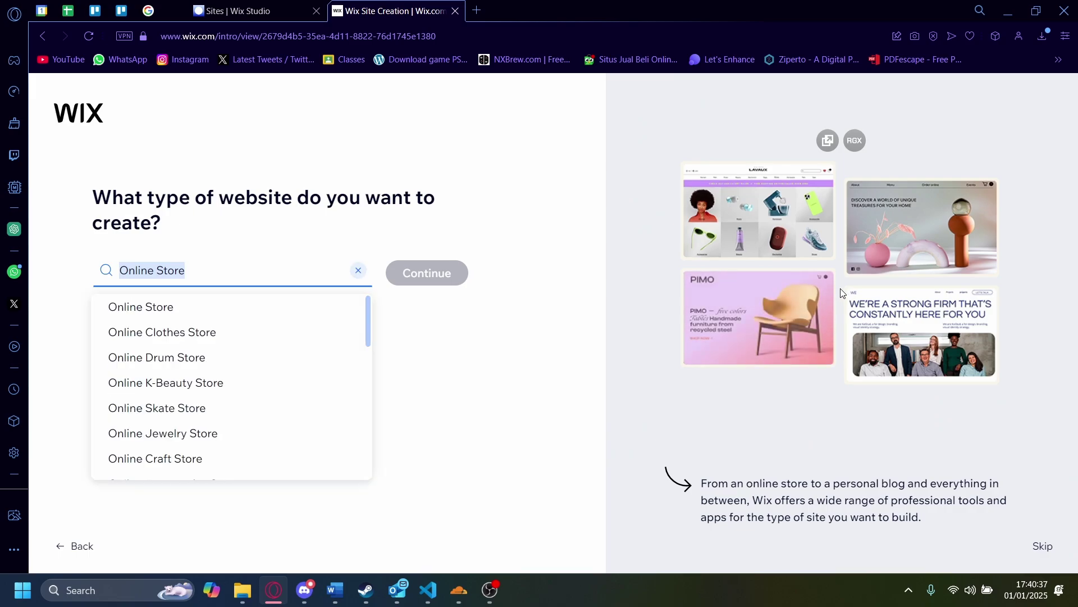
left_click(168, 308)
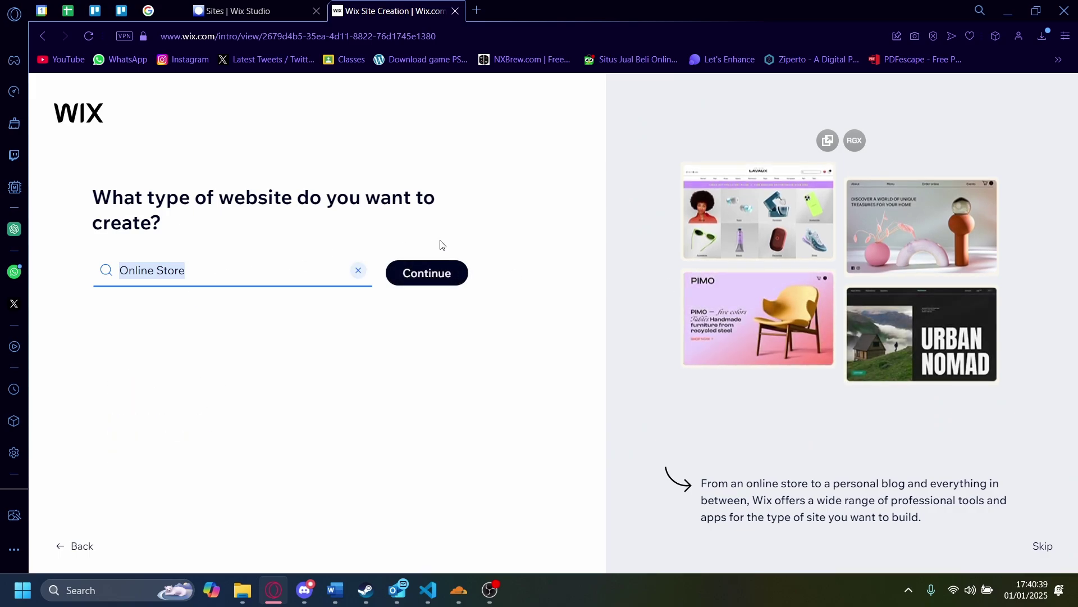
left_click(448, 272)
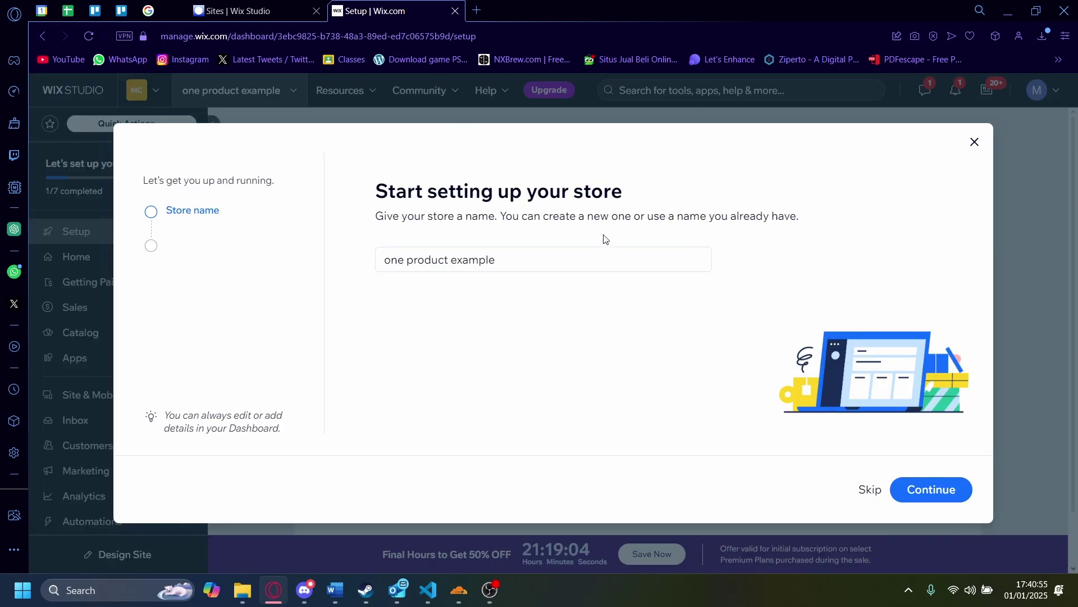
Step: Name the store "one product store example" in the store setup and continue
left_click(544, 263)
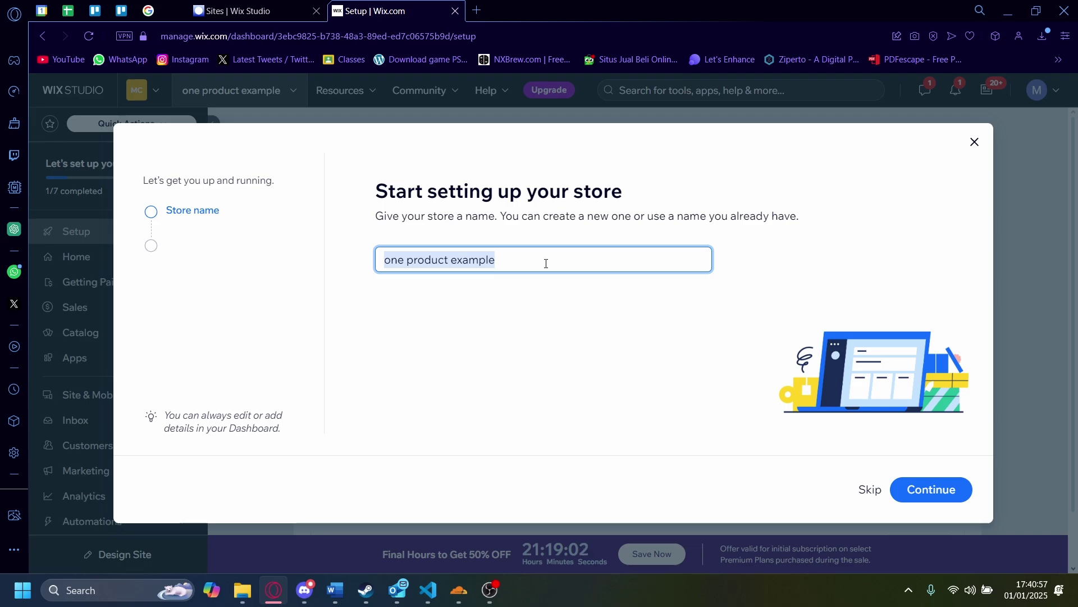
type("one product")
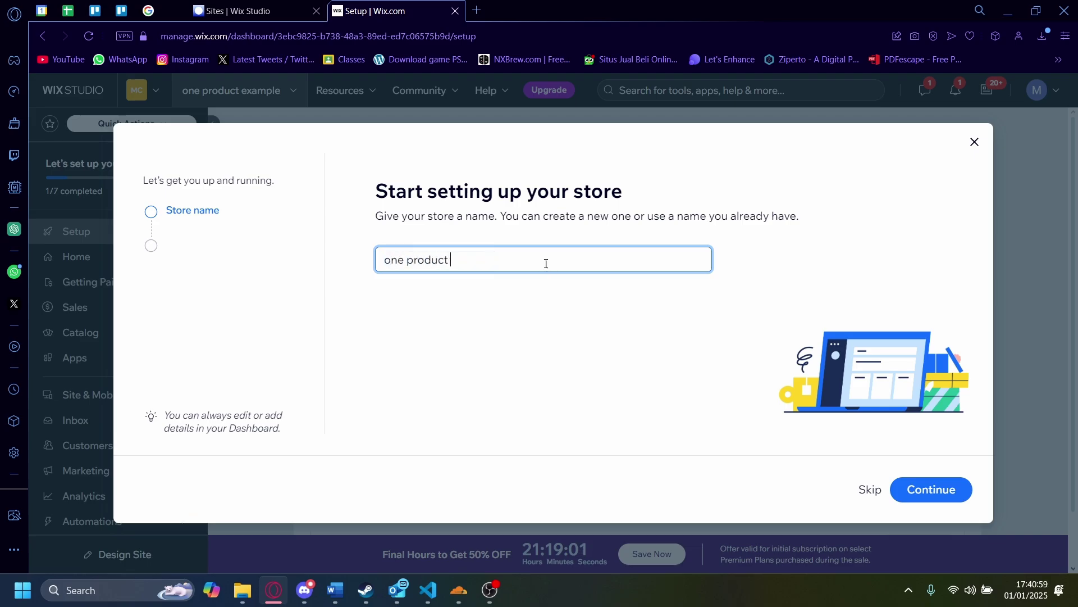
type(" store example")
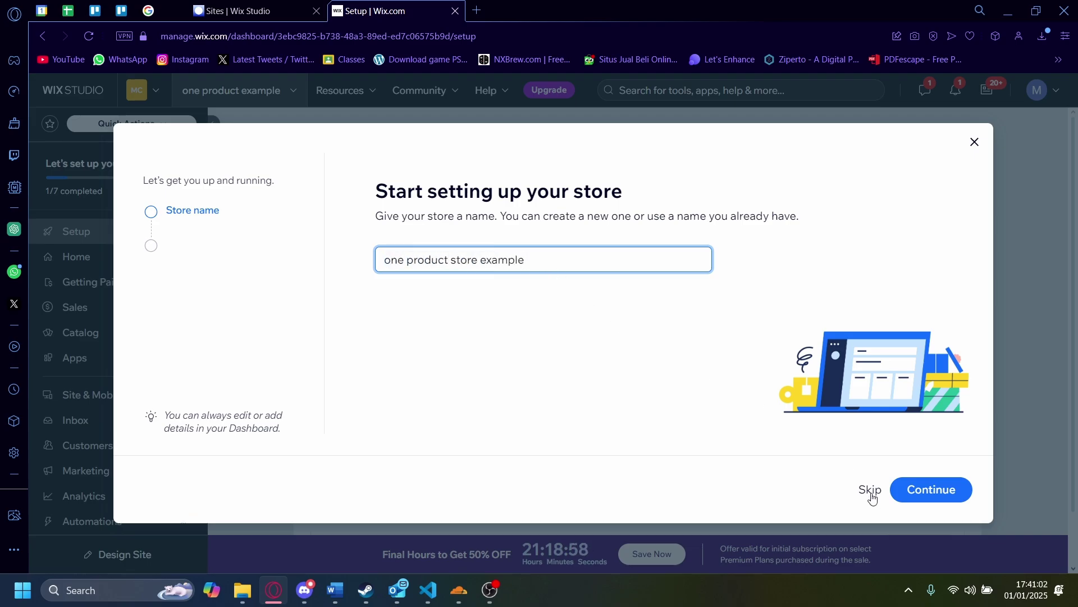
left_click(912, 489)
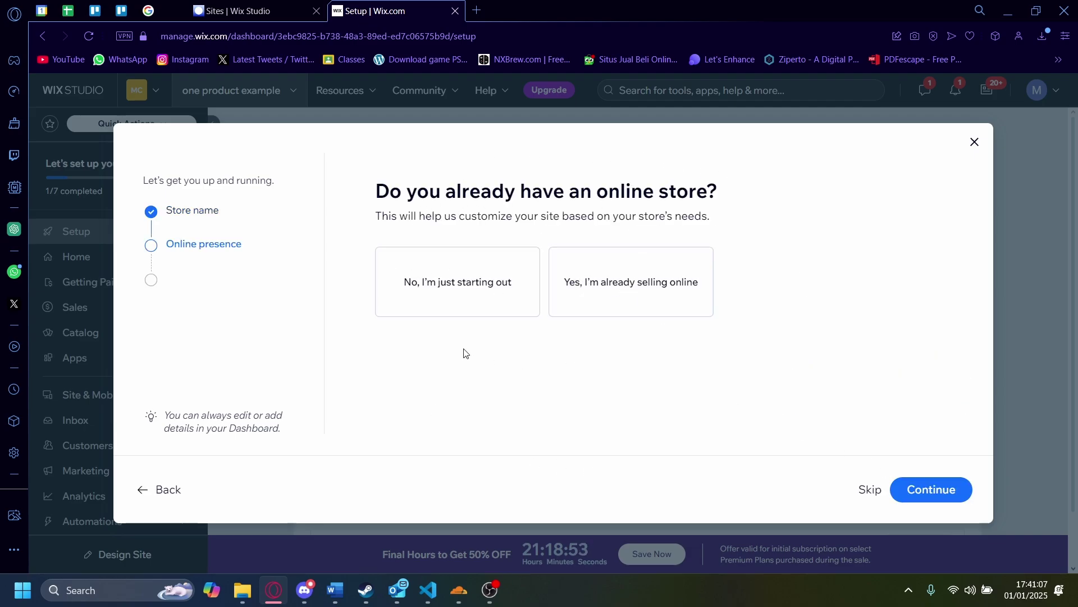
Step: Answer the remaining setup questions with just starting out, physical products, and online store as the sales channel
left_click(506, 299)
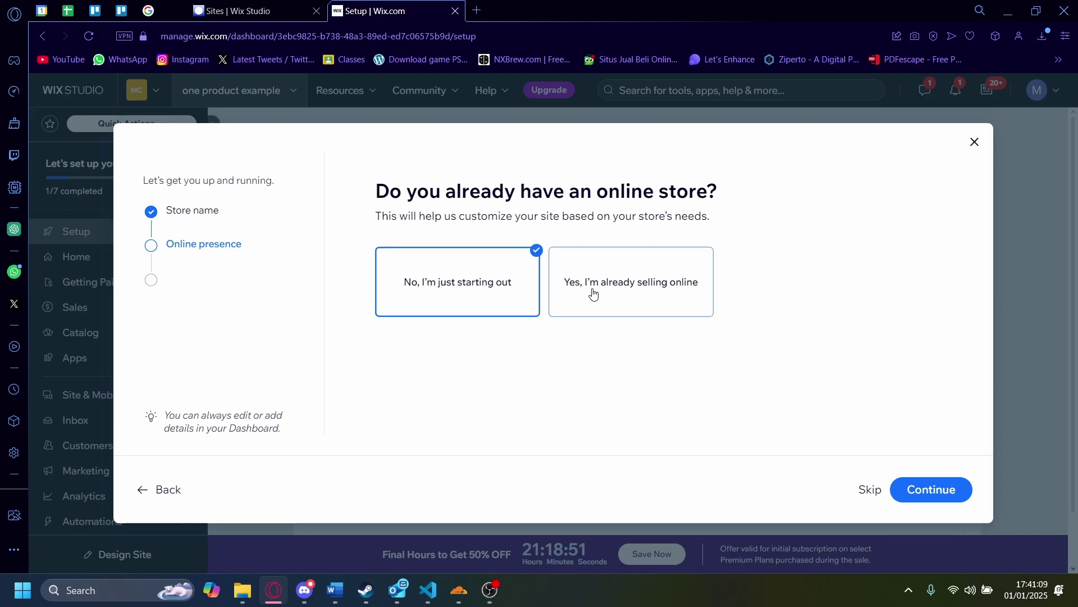
left_click(949, 486)
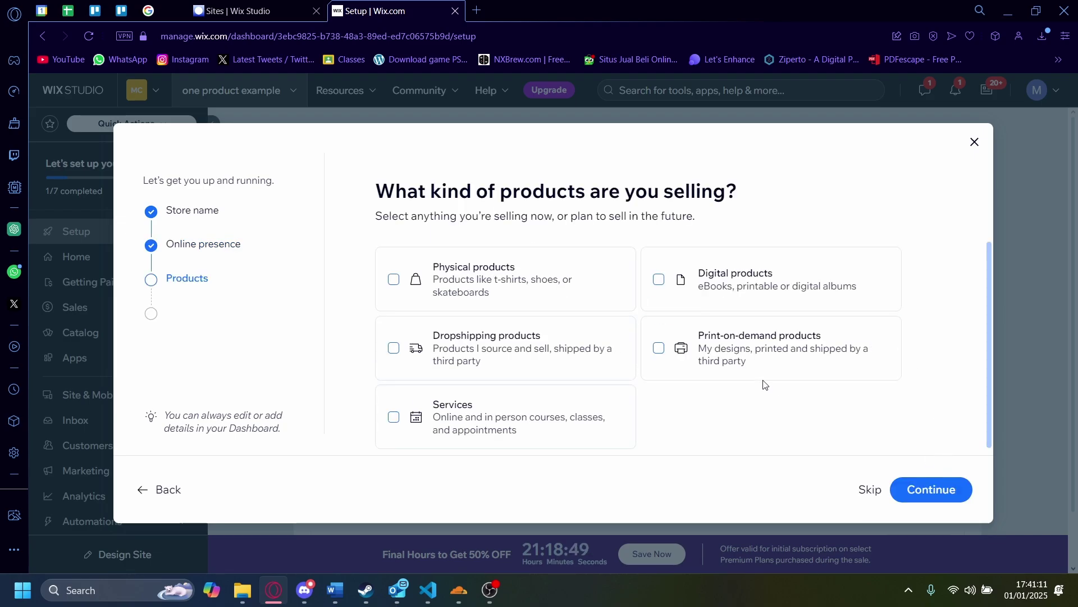
left_click(561, 284)
left_click(933, 489)
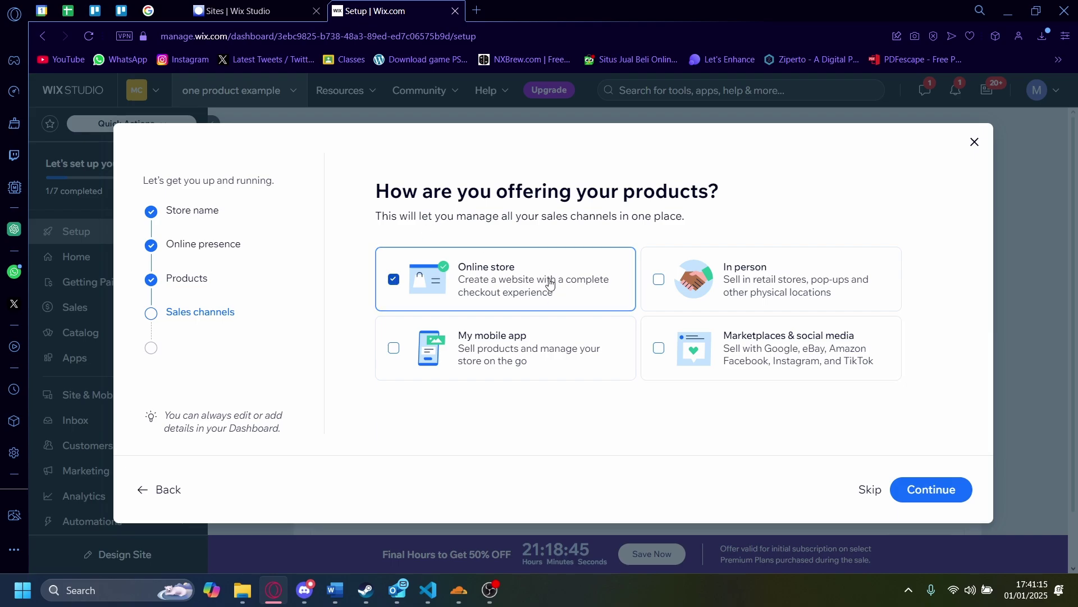
left_click(915, 486)
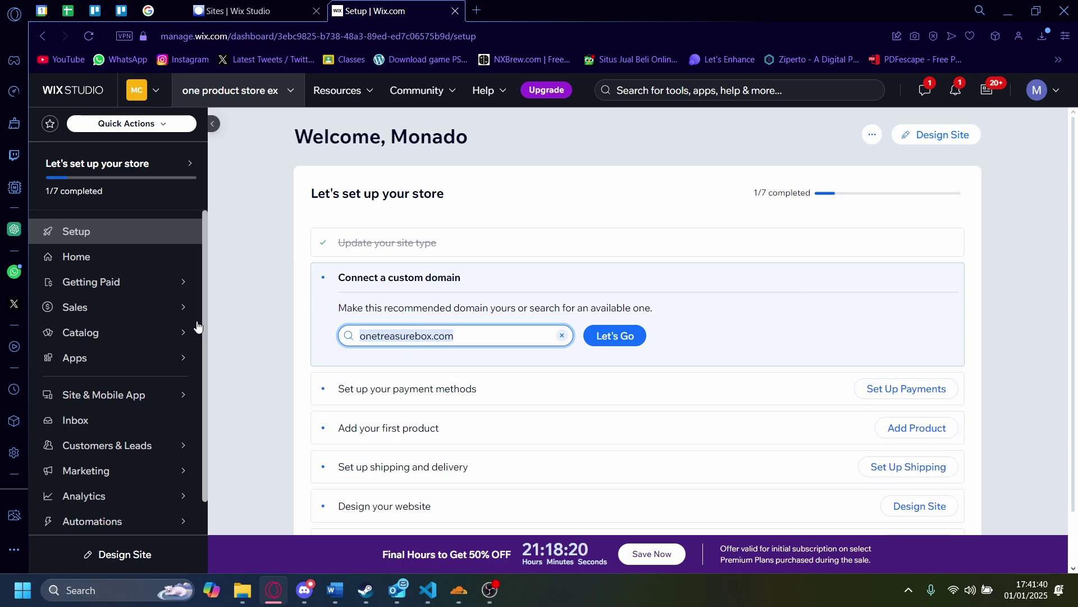
Step: Open the store catalog's product list, dismiss the product tip, and look through the sample products
left_click(144, 334)
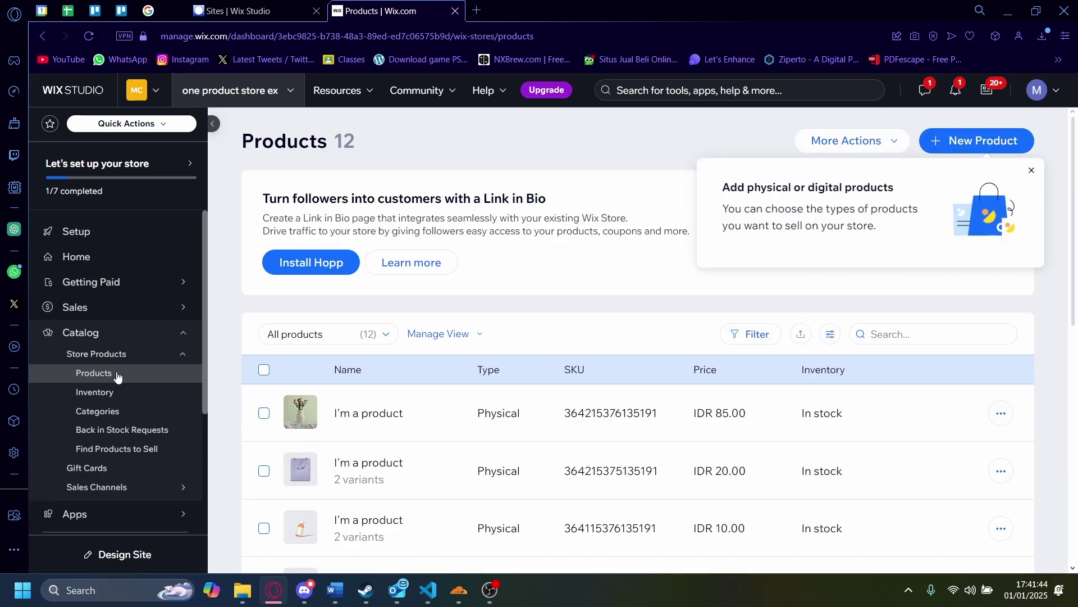
left_click(1032, 170)
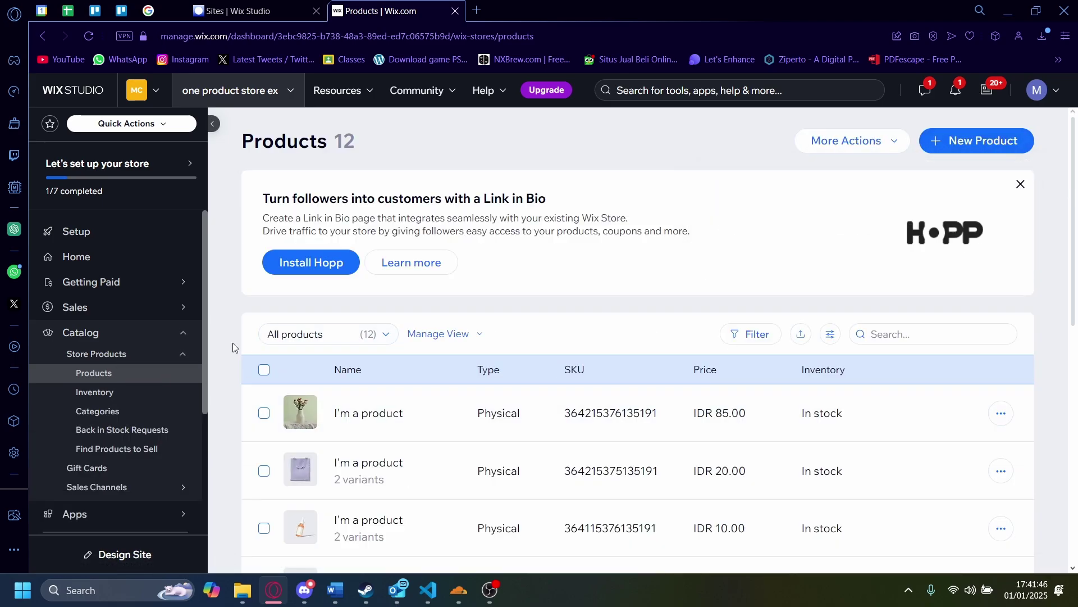
scroll(258, 360, "down", 10)
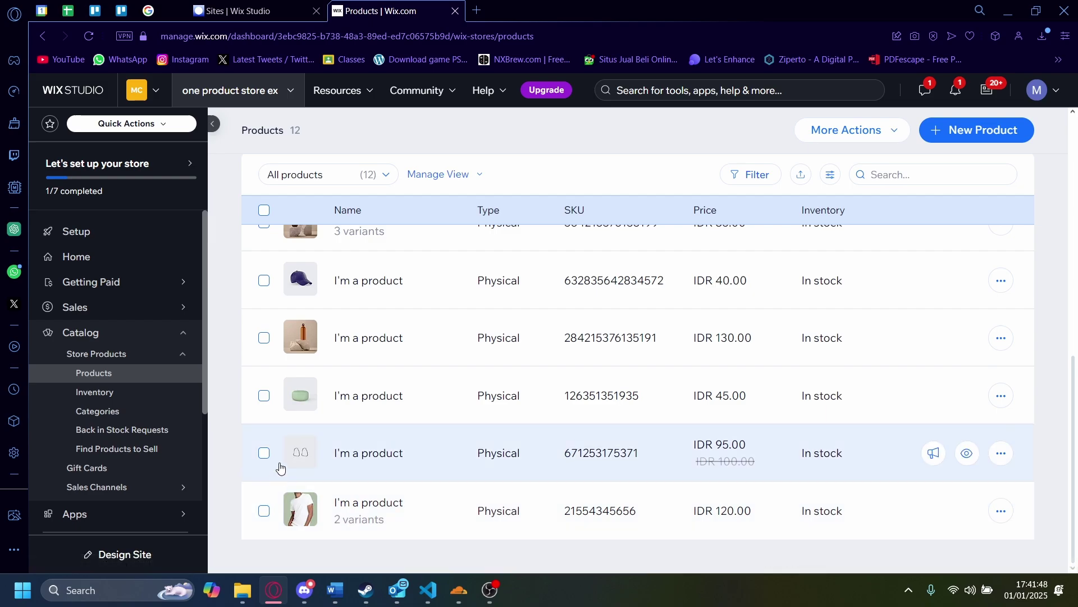
scroll(400, 403, "up", 4)
scroll(400, 402, "up", 8)
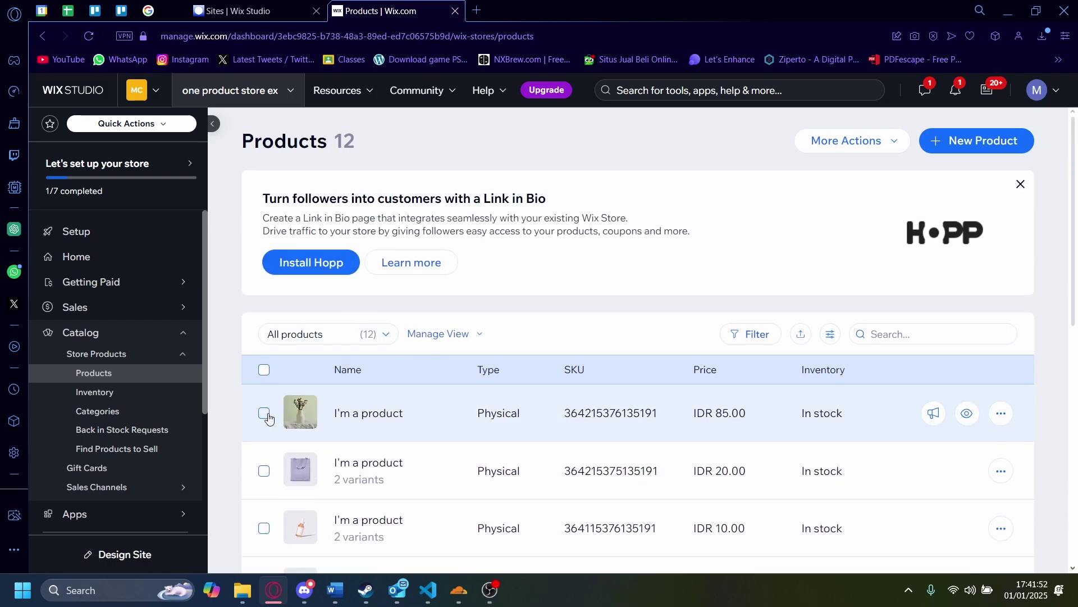
Step: Delete all the sample products in one go except the white T-shirt at the end of the list
left_click(441, 338)
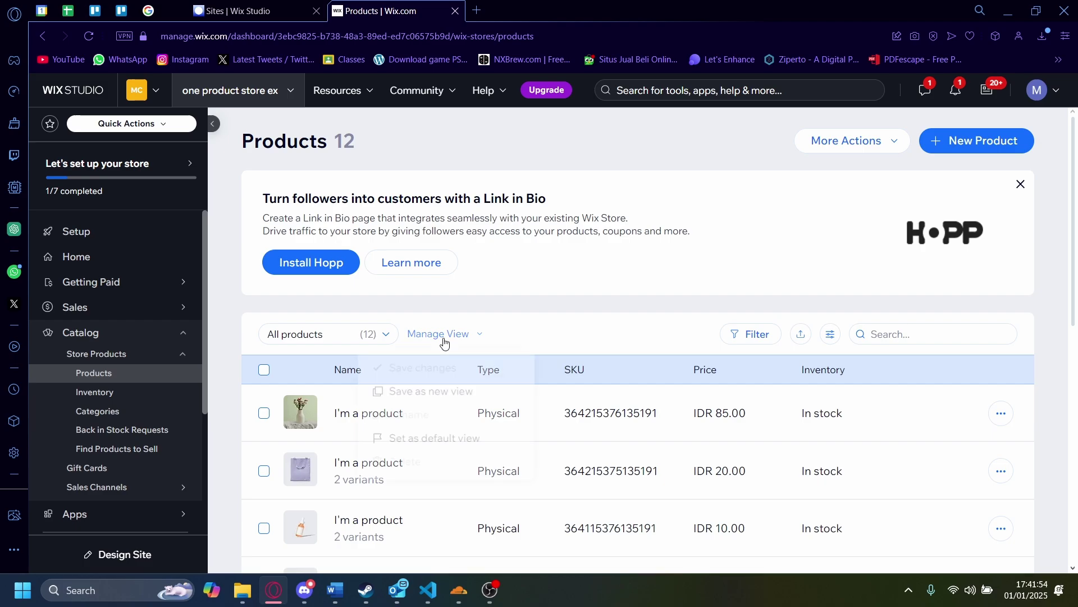
left_click(264, 413)
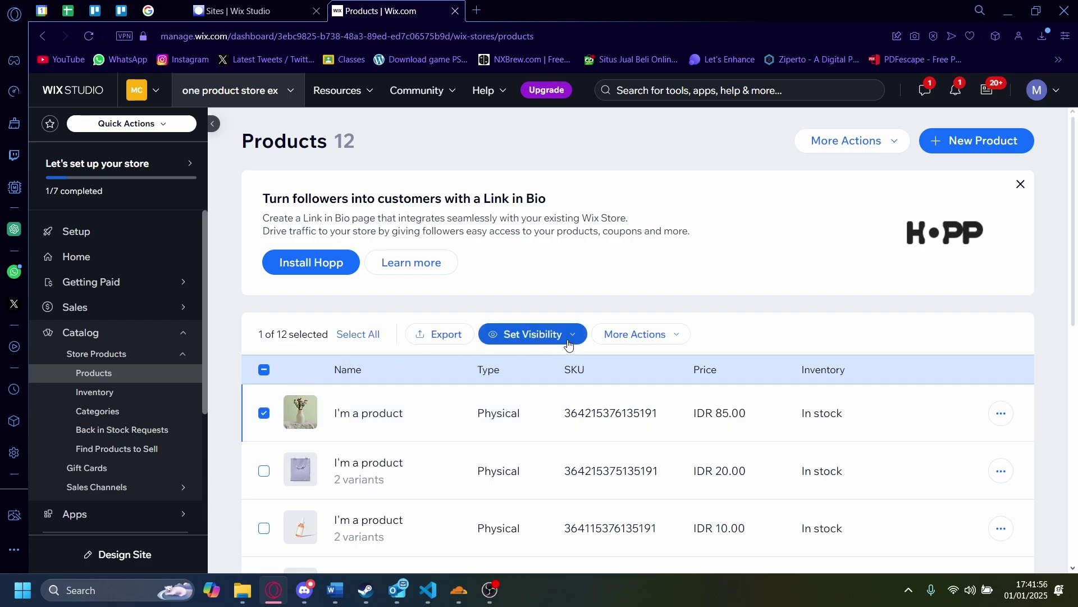
left_click(365, 336)
scroll(381, 421, "down", 10)
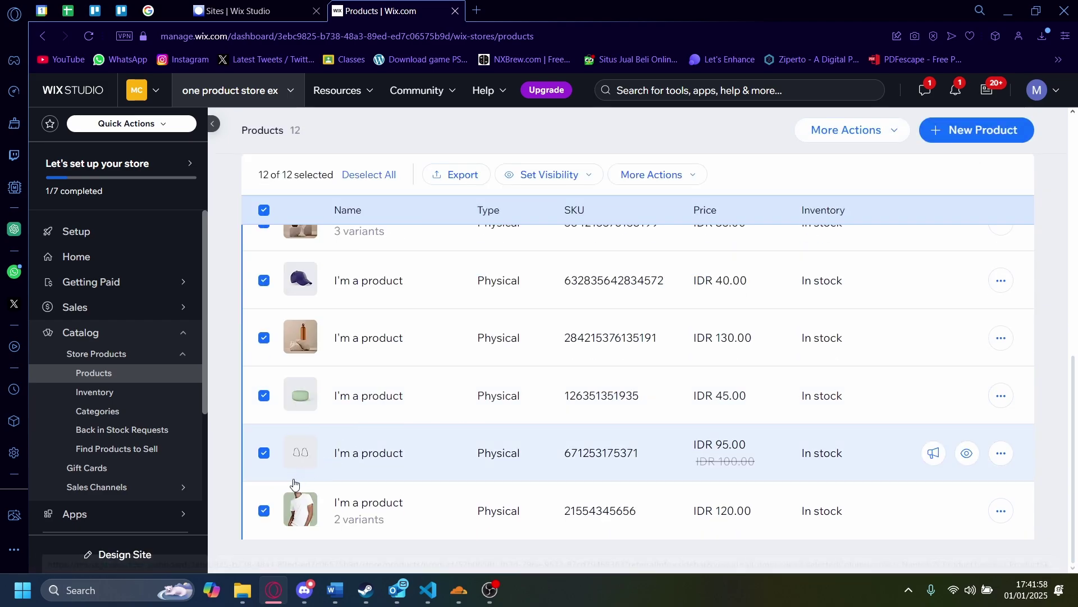
left_click(264, 510)
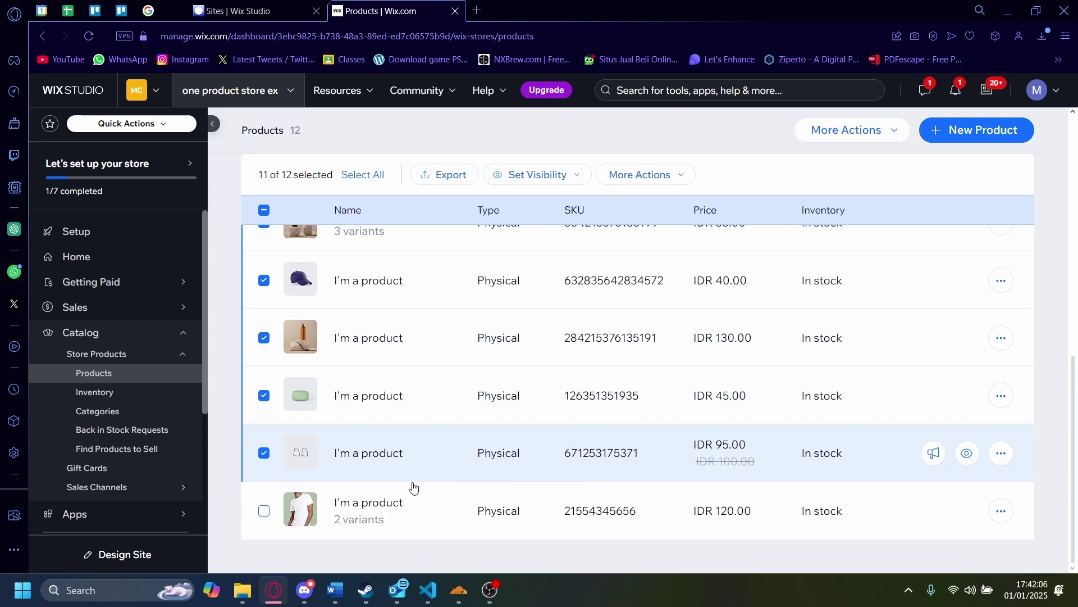
scroll(337, 477, "up", 10)
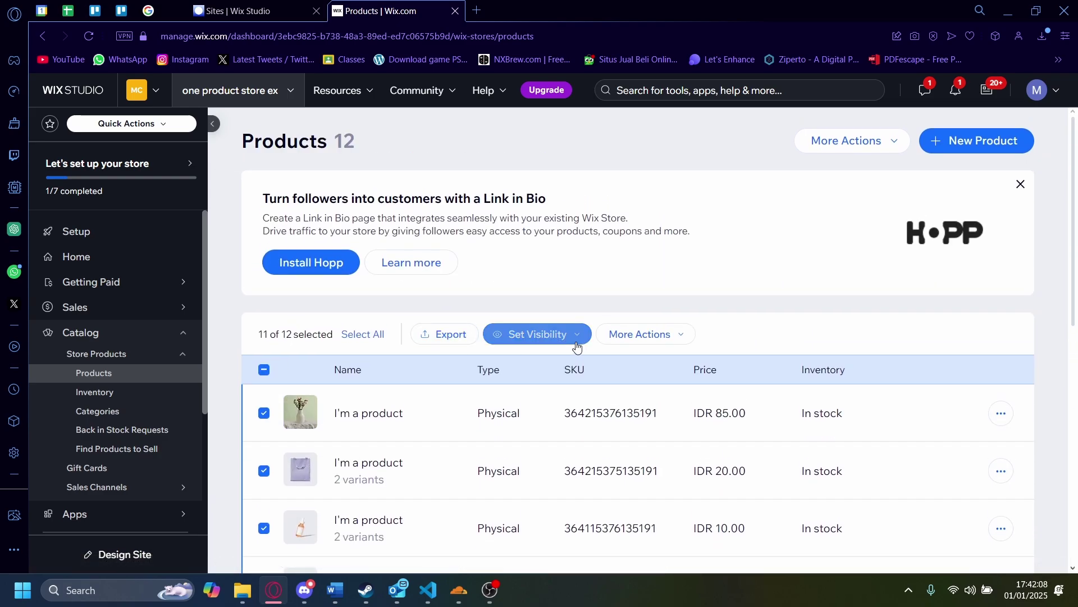
left_click(640, 335)
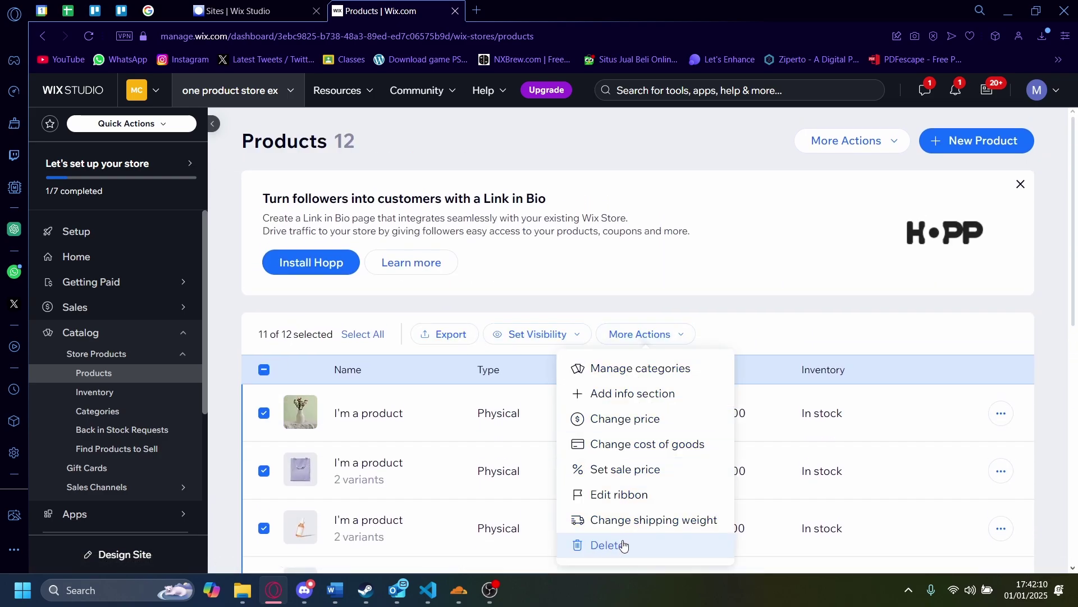
left_click(611, 546)
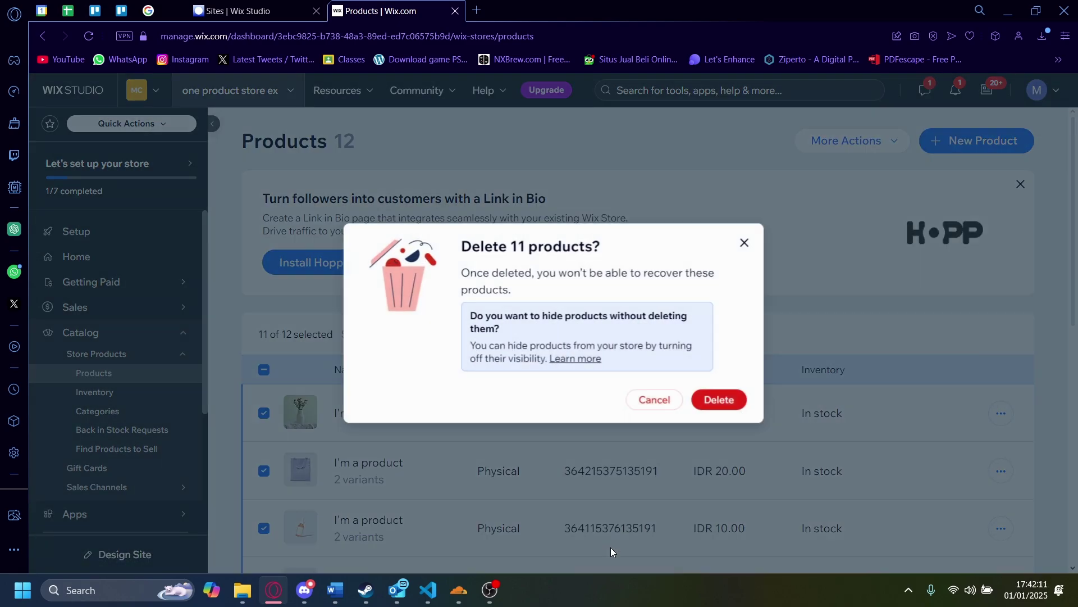
left_click(720, 401)
Step: Start a new physical product from the empty product list and name it "Shirt"
scroll(539, 416, "down", 1)
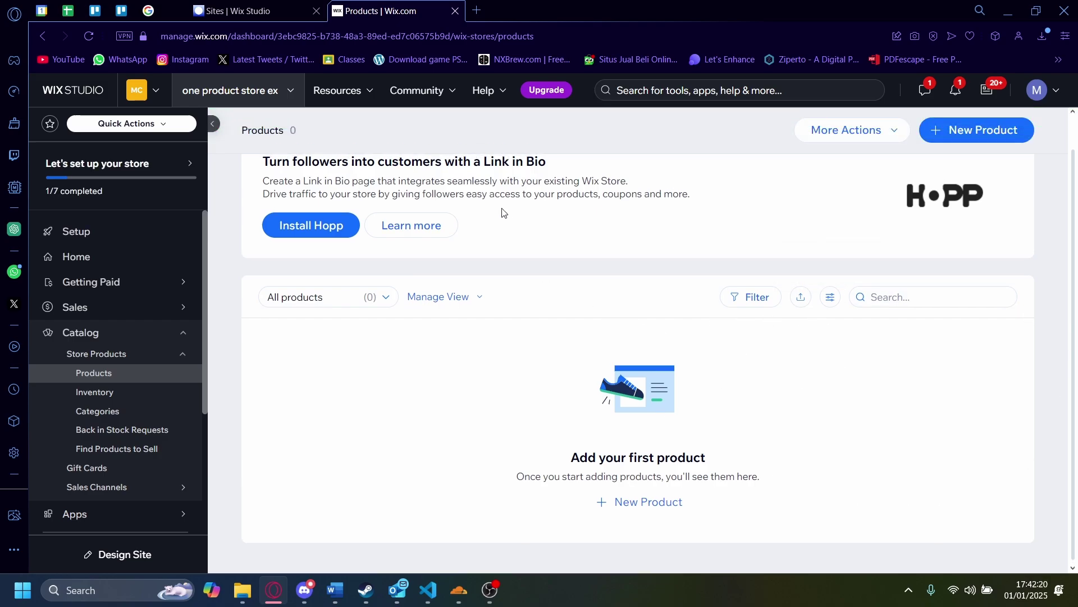
scroll(522, 344, "up", 1)
scroll(664, 469, "down", 1)
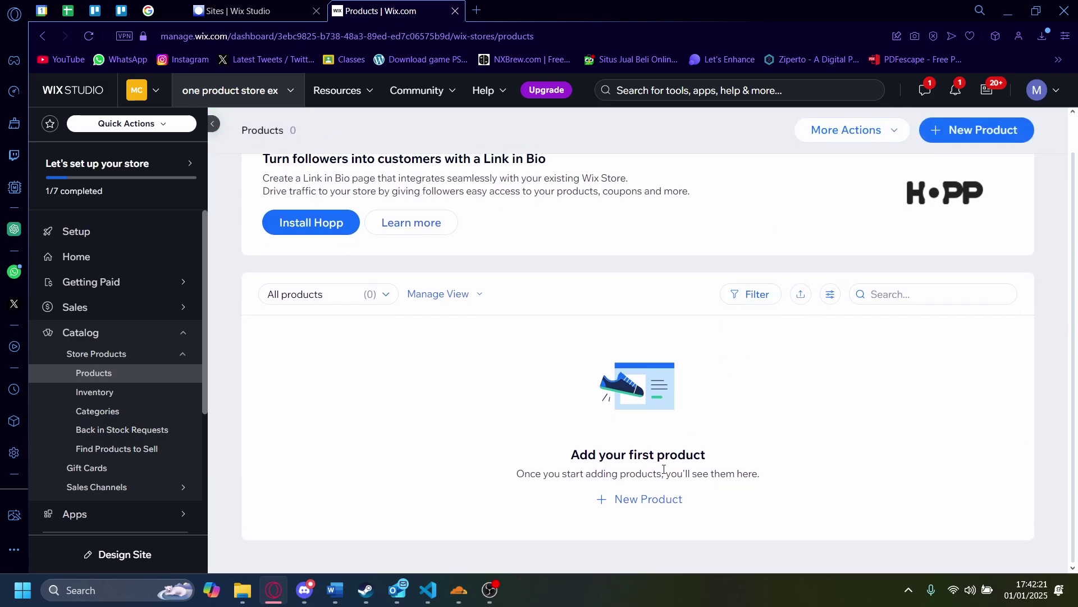
left_click(649, 500)
left_click(662, 403)
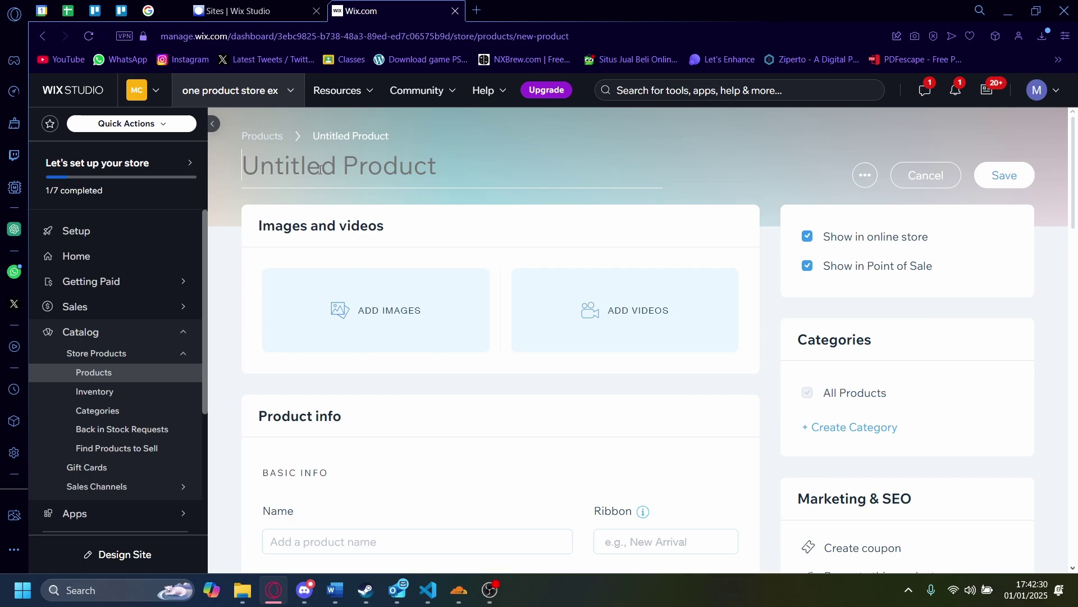
type("Shirt")
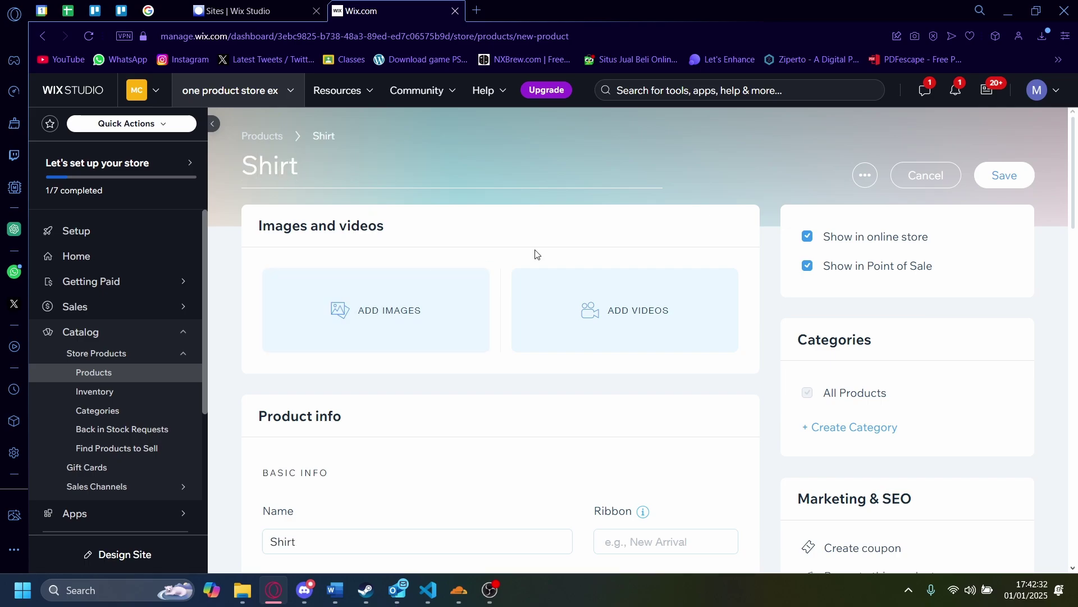
Step: Set the Shirt product's price to Rp 1111
scroll(385, 309, "down", 3)
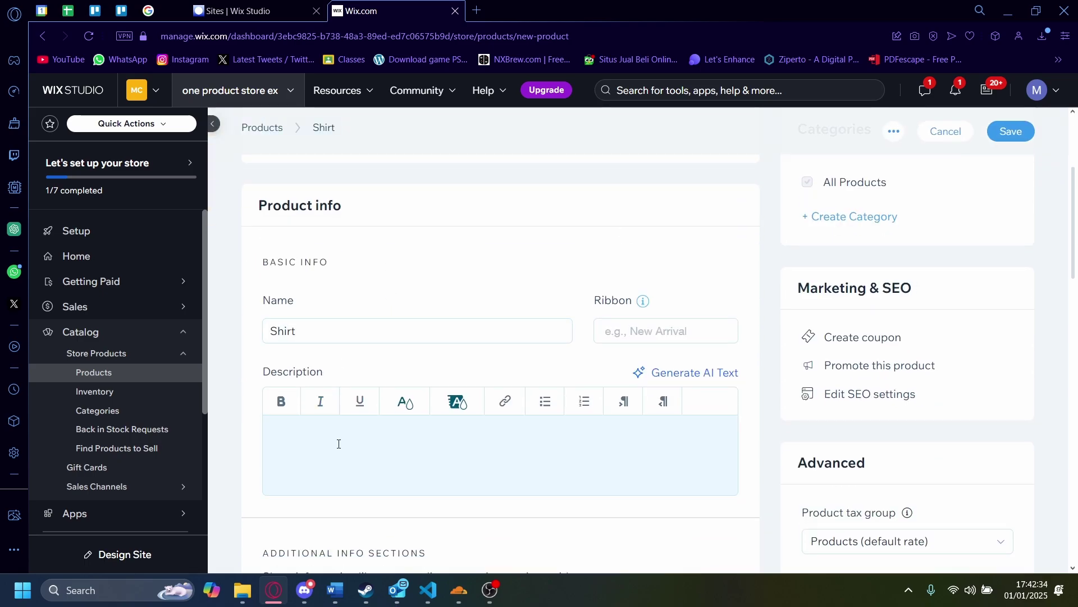
scroll(337, 442, "down", 10)
scroll(315, 390, "up", 5)
left_click(335, 328)
type("1111")
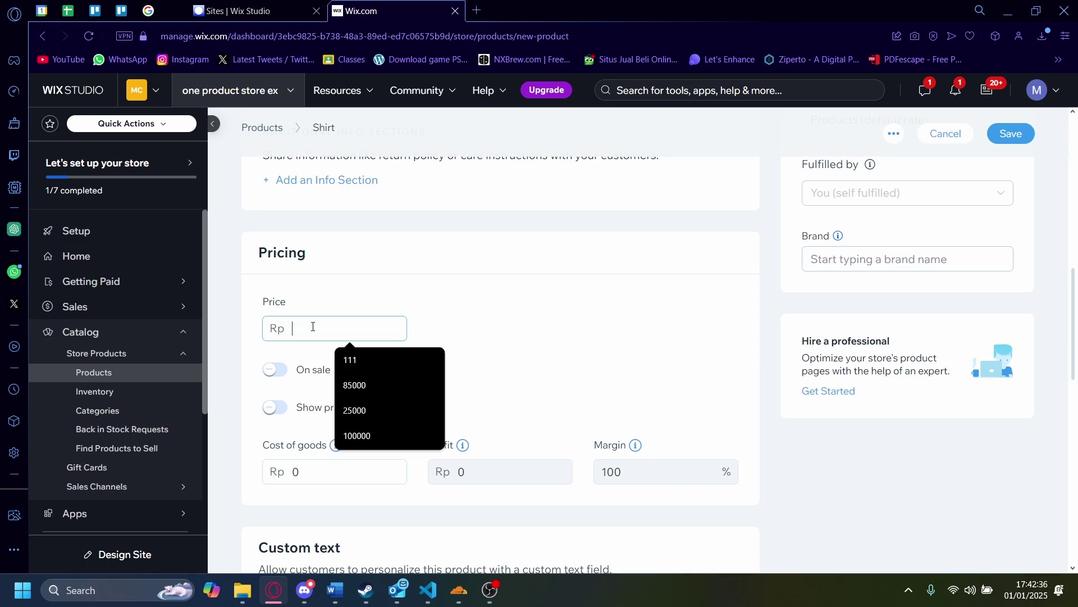
Step: Keep the Shirt in stock with SKU 11, then save the product and dismiss the promotion offer
scroll(486, 352, "down", 3)
scroll(486, 352, "down", 7)
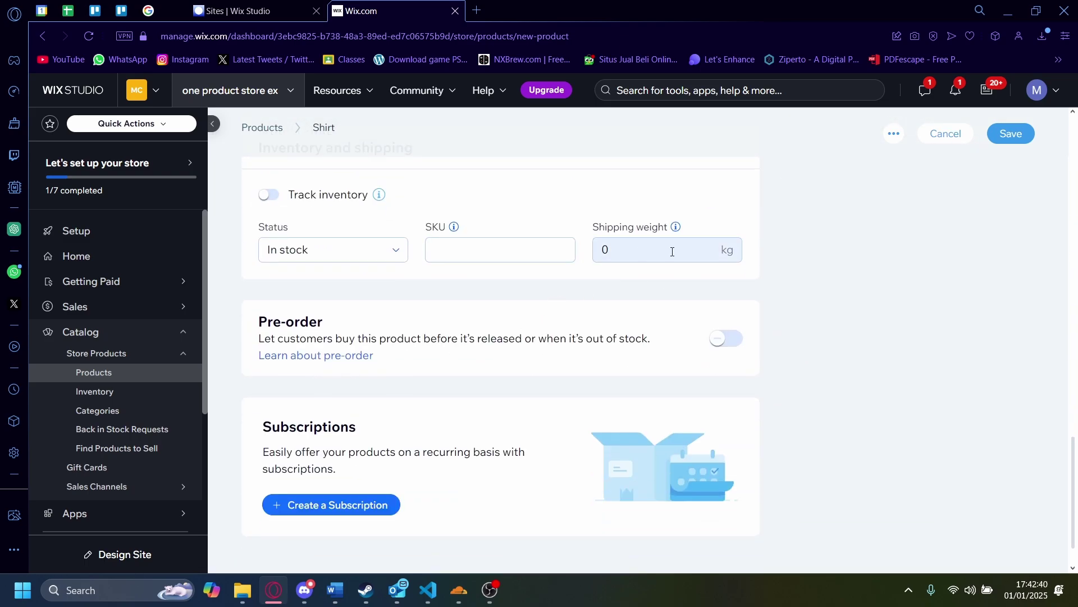
left_click(349, 253)
left_click(475, 247)
type("11")
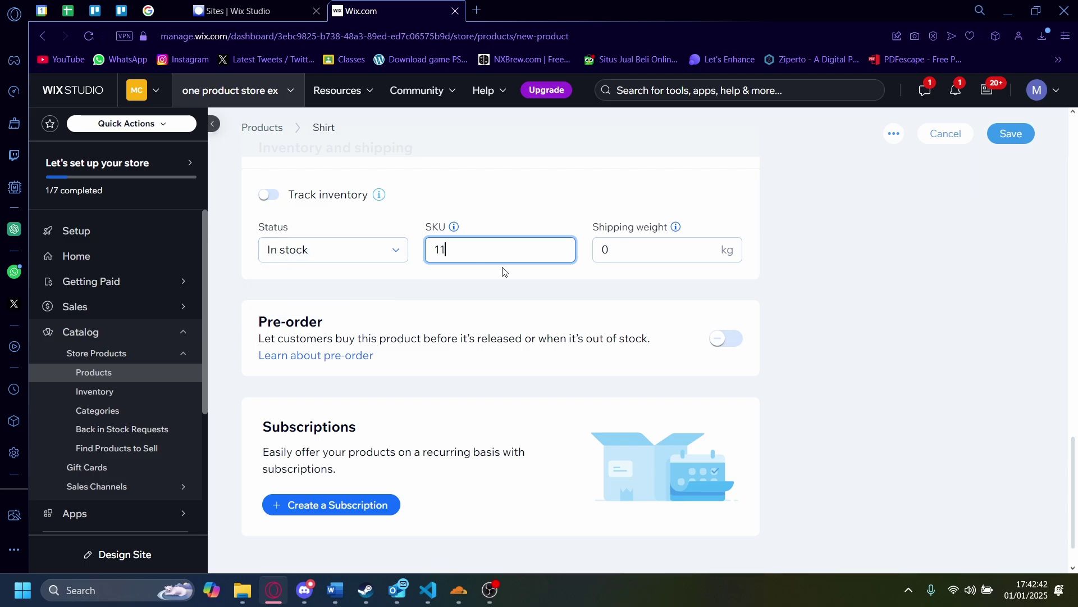
scroll(509, 306, "down", 1)
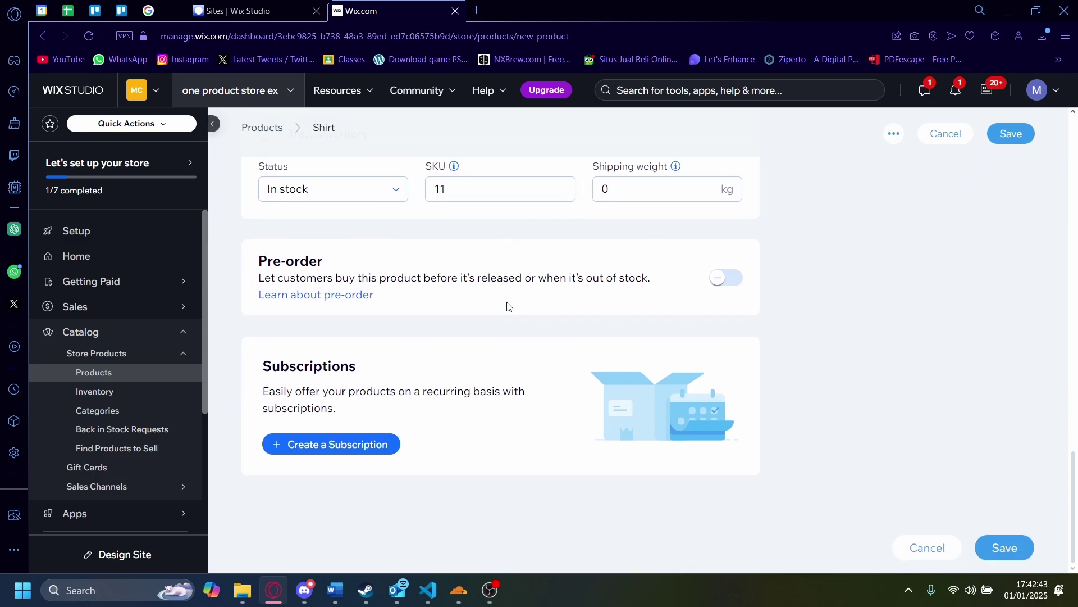
left_click(1004, 542)
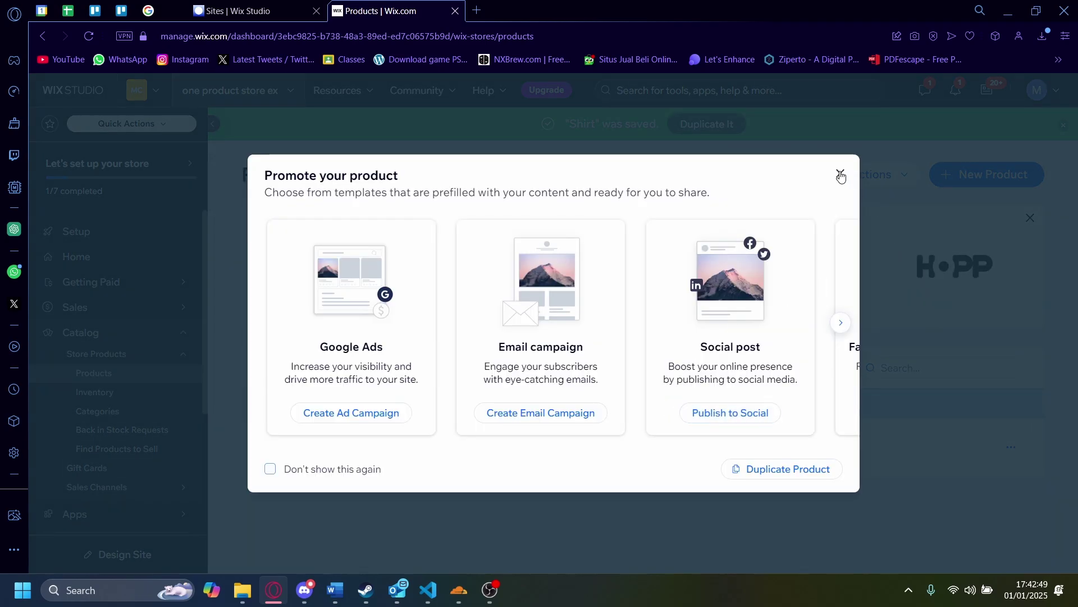
left_click(841, 175)
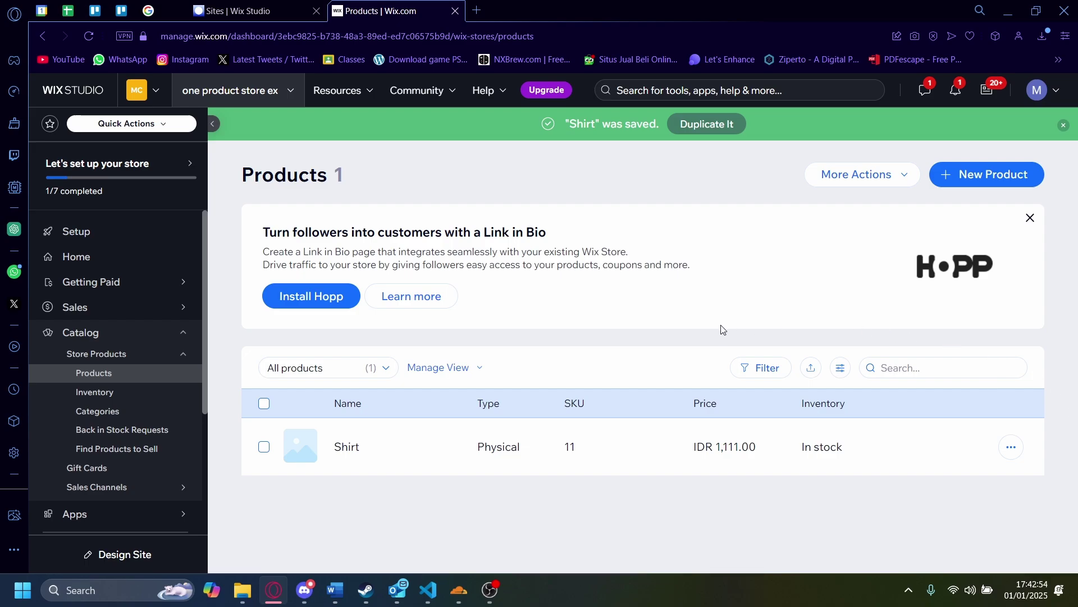
Step: Go to the store's setup overview and start designing the site from a customizable template
left_click(83, 248)
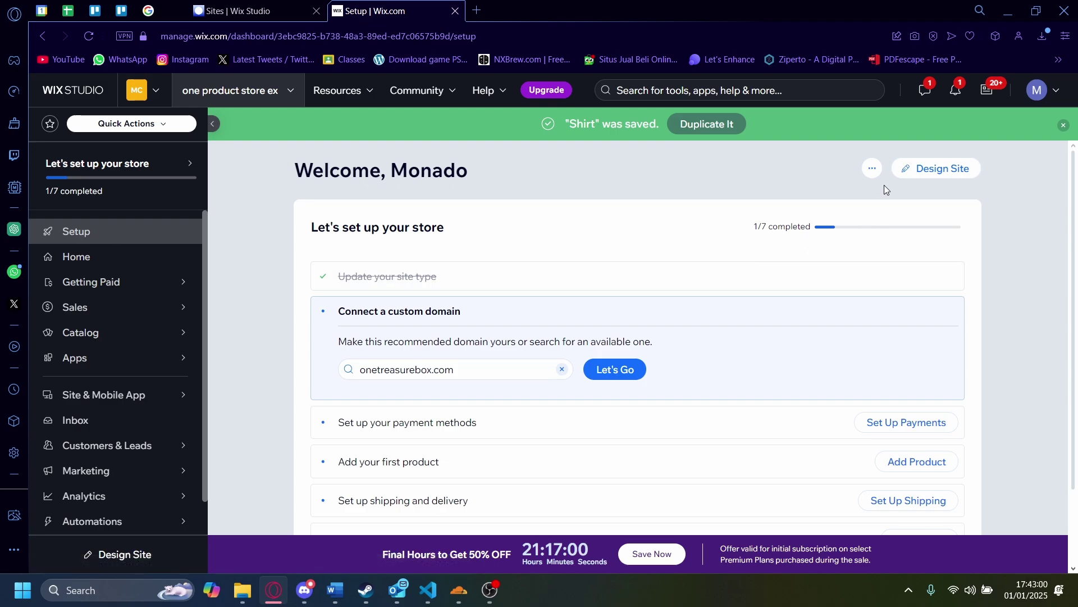
left_click(937, 168)
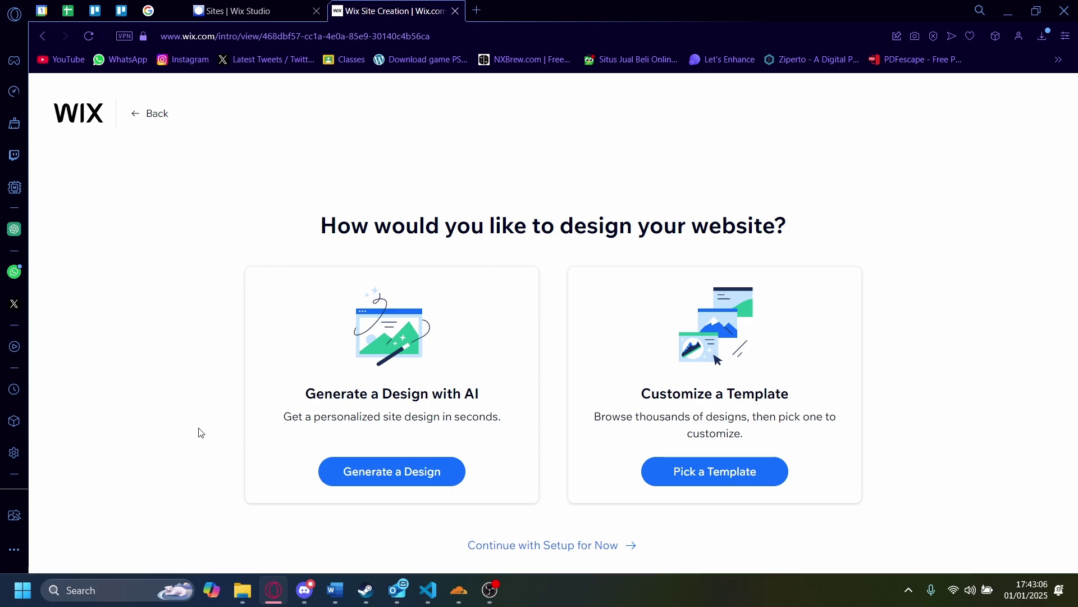
left_click(730, 484)
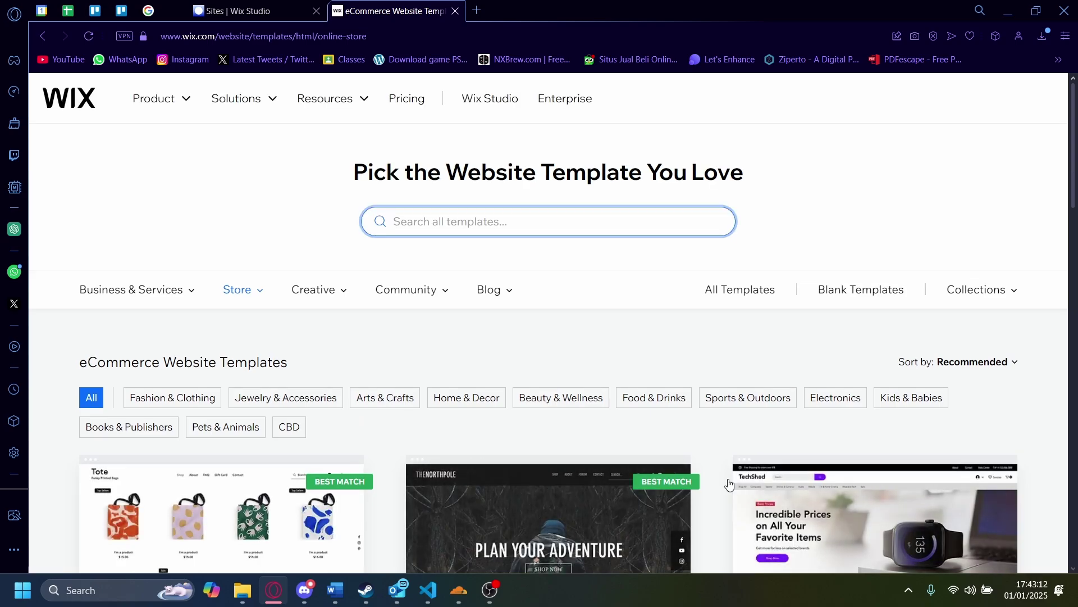
Step: Browse the eCommerce website templates and open the Gift Shop template for editing
scroll(676, 377, "down", 7)
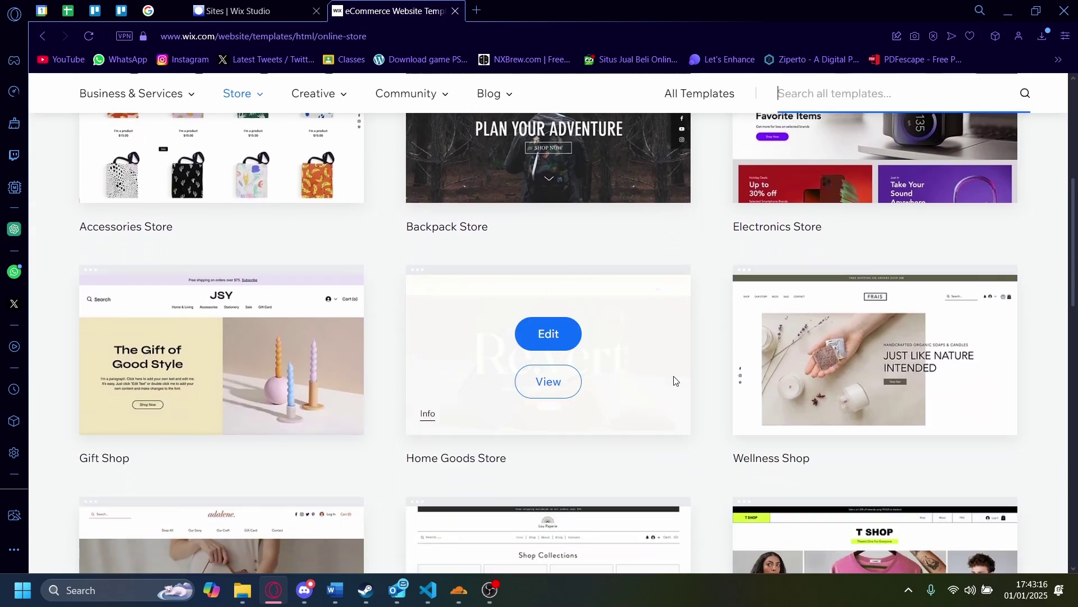
scroll(293, 354, "up", 3)
scroll(1033, 326, "down", 7)
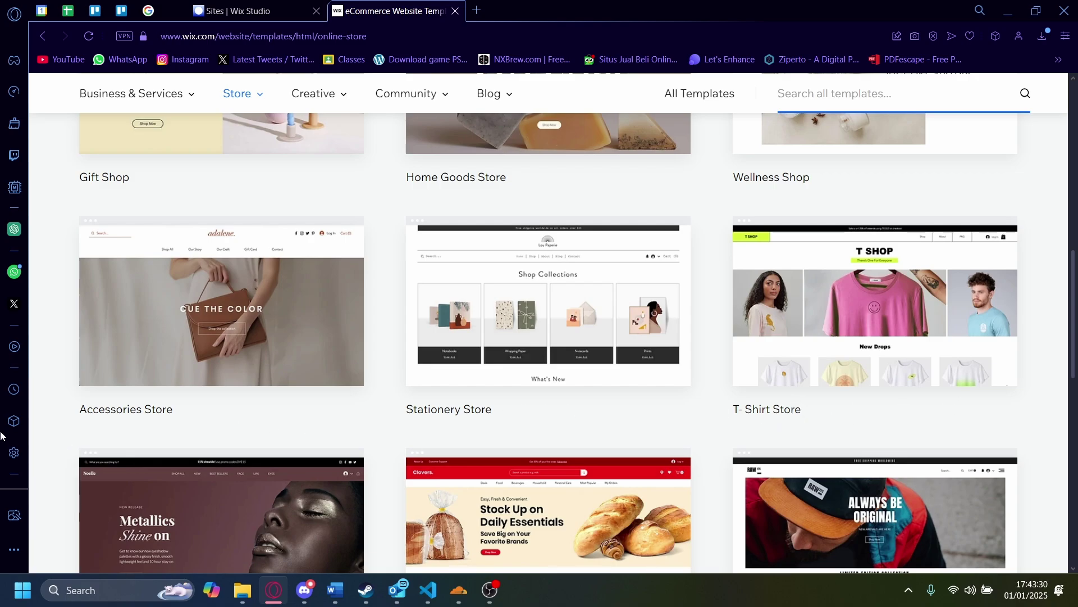
scroll(40, 424, "up", 3)
mouse_move(207, 284)
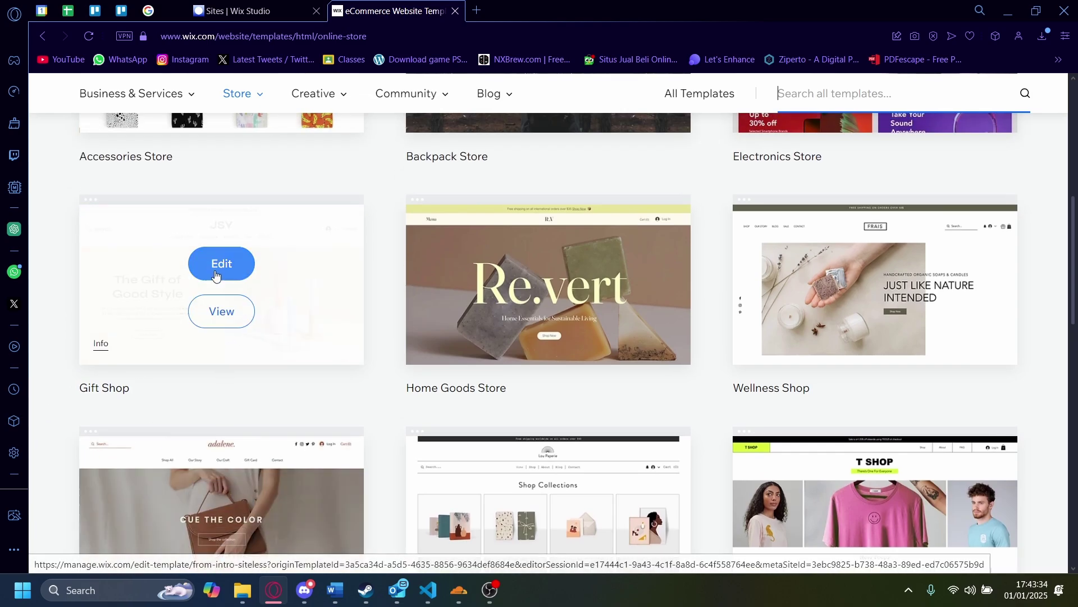
left_click(219, 263)
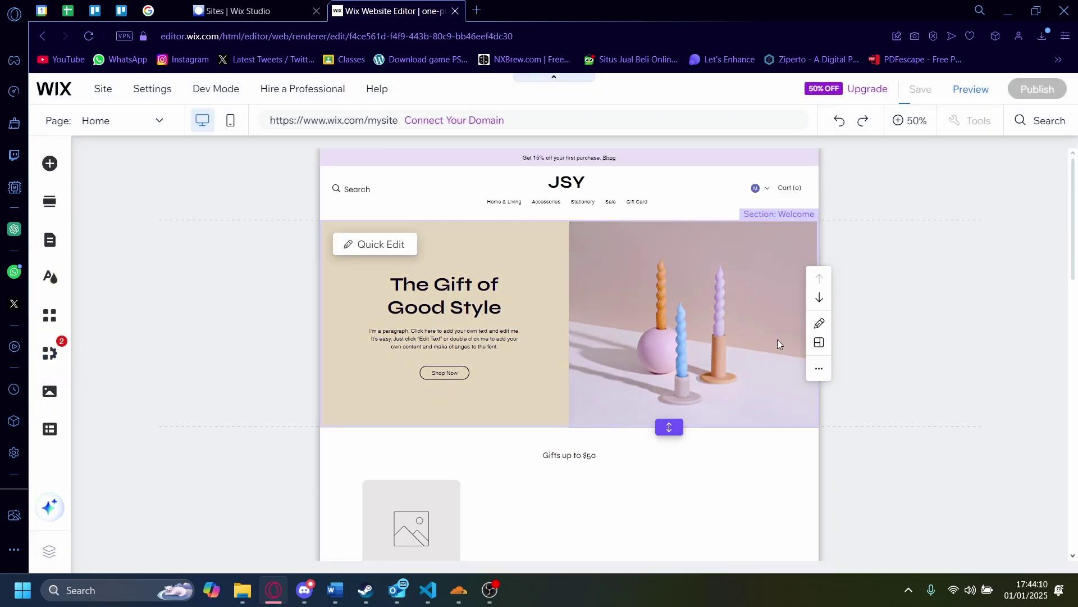
Step: Dismiss the AI content enhancement offer and check the product and Welcome sections of the home page
scroll(566, 348, "down", 3)
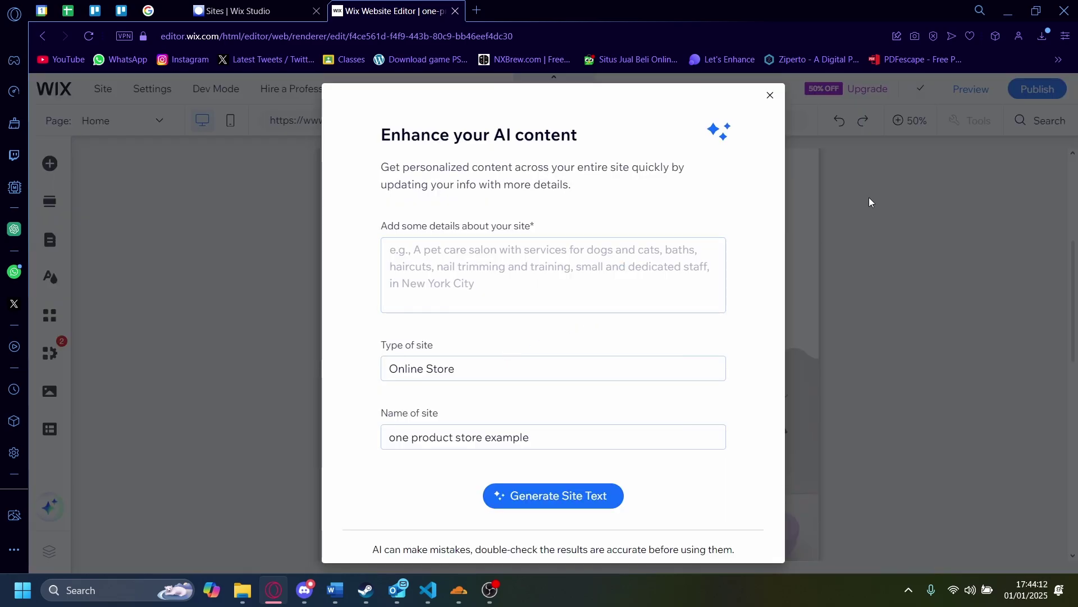
left_click(769, 96)
left_click(858, 356)
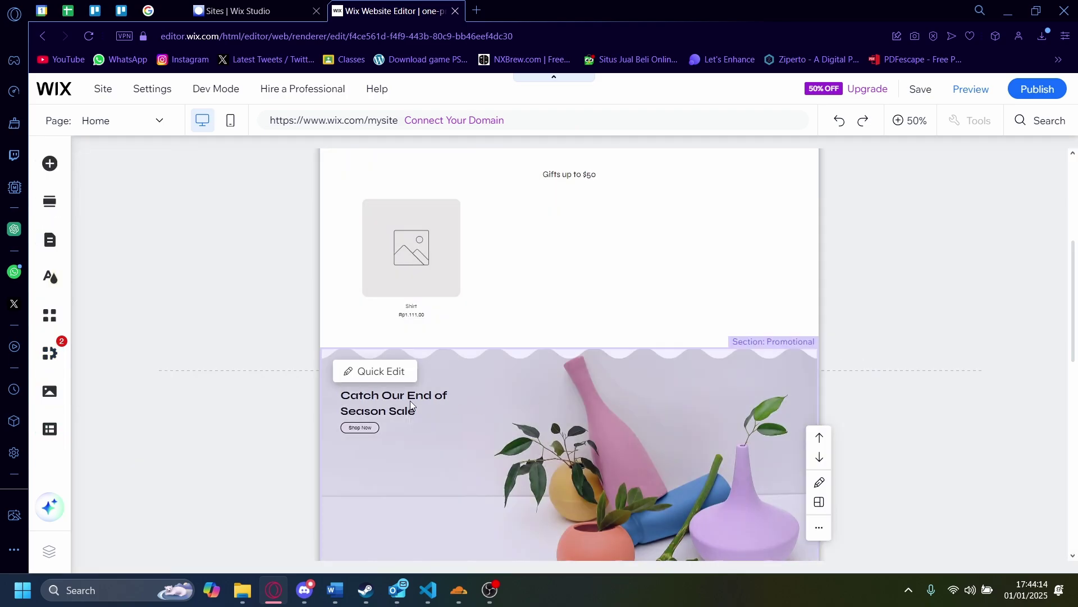
scroll(396, 397, "up", 3)
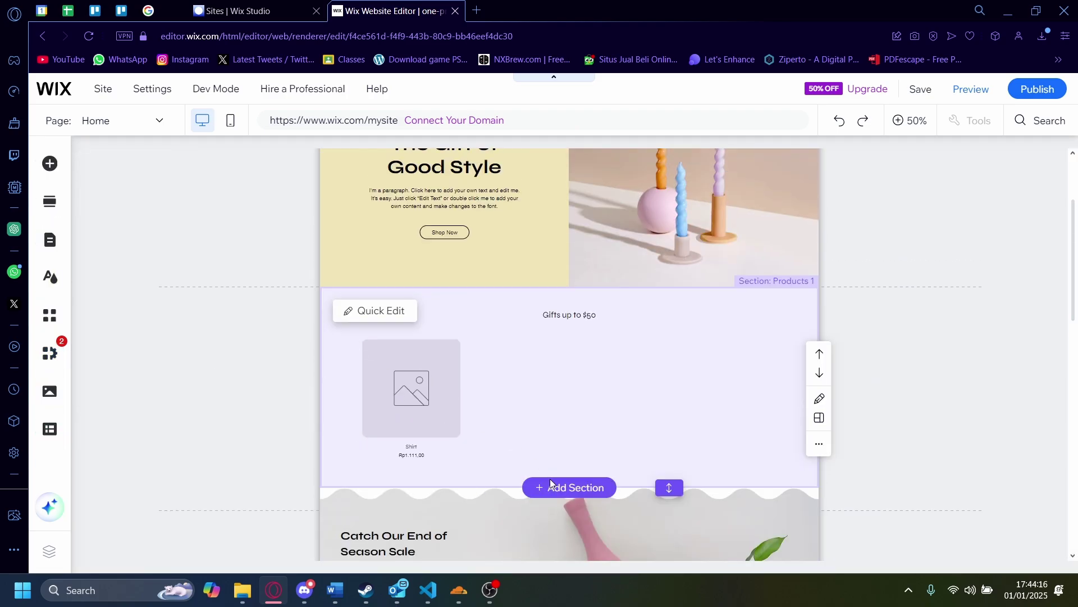
left_click(529, 385)
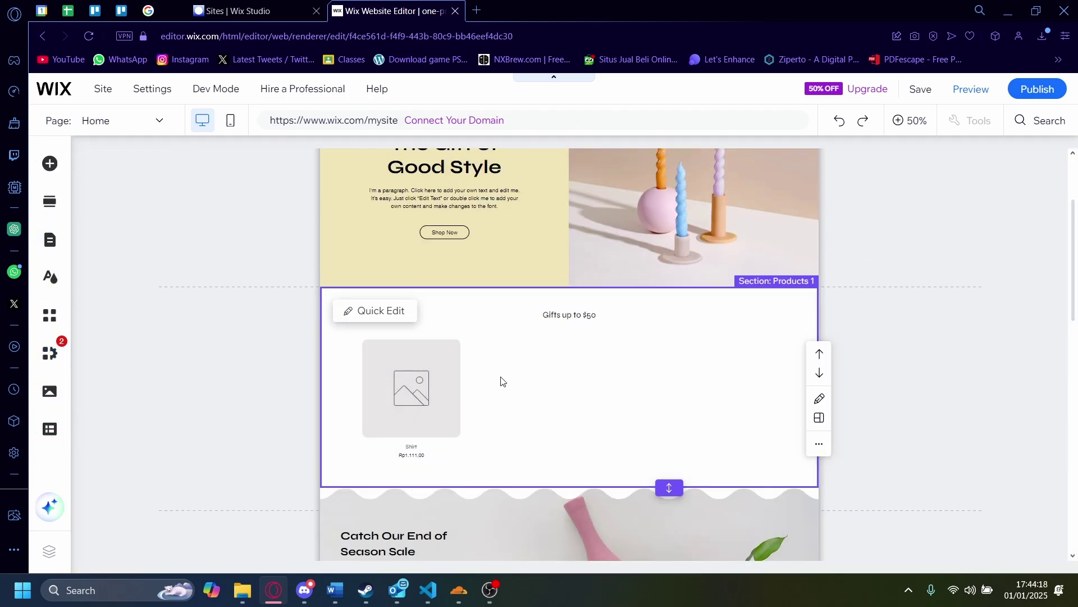
scroll(487, 428, "up", 3)
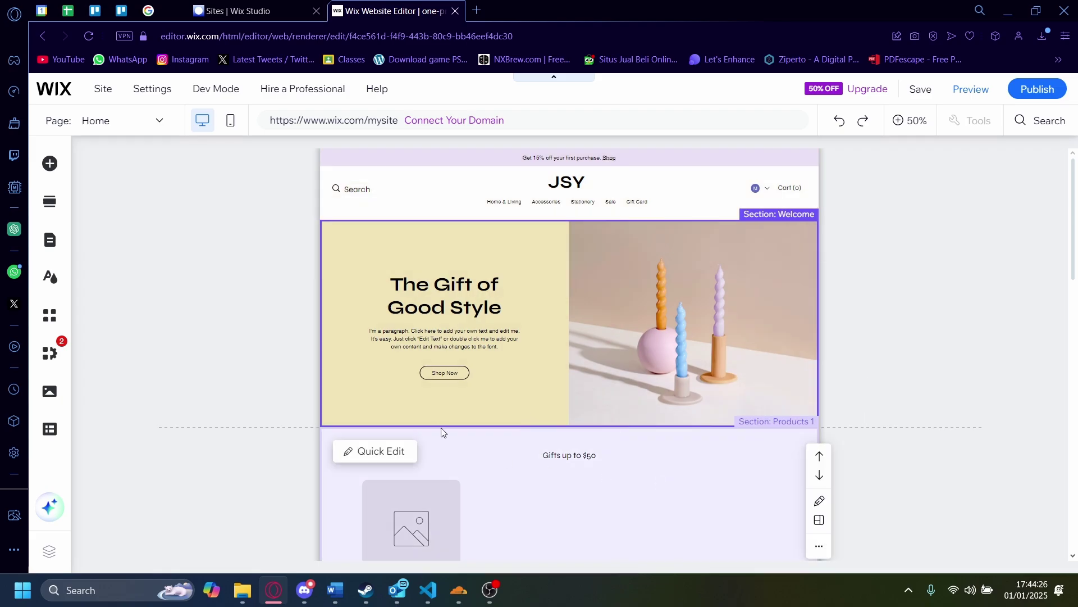
left_click(439, 425)
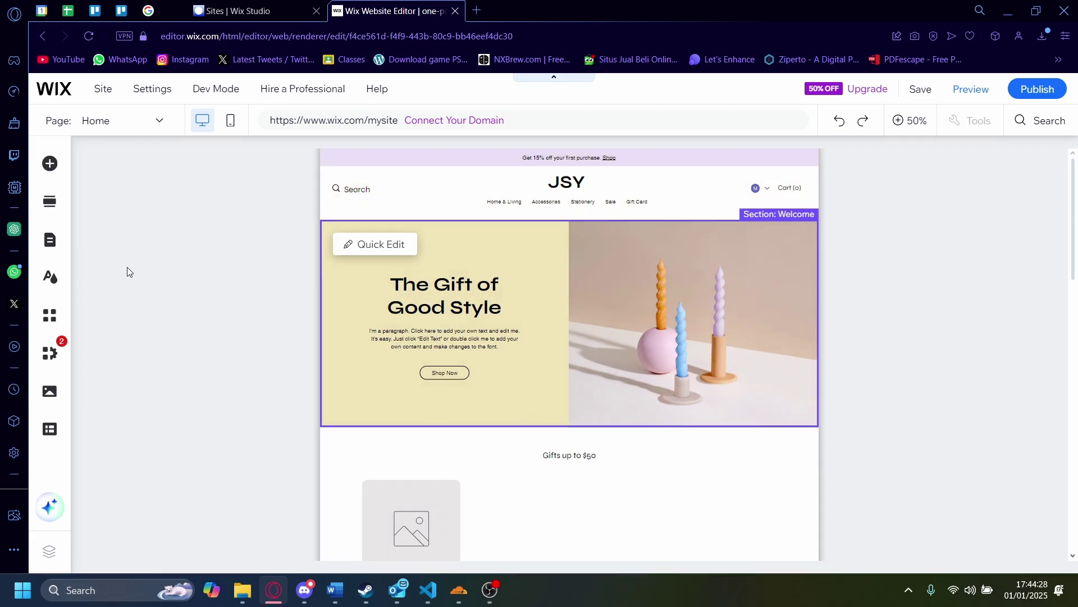
Step: View the Store elements that can be added to the page, close the list and review the Shirt product section
left_click(52, 171)
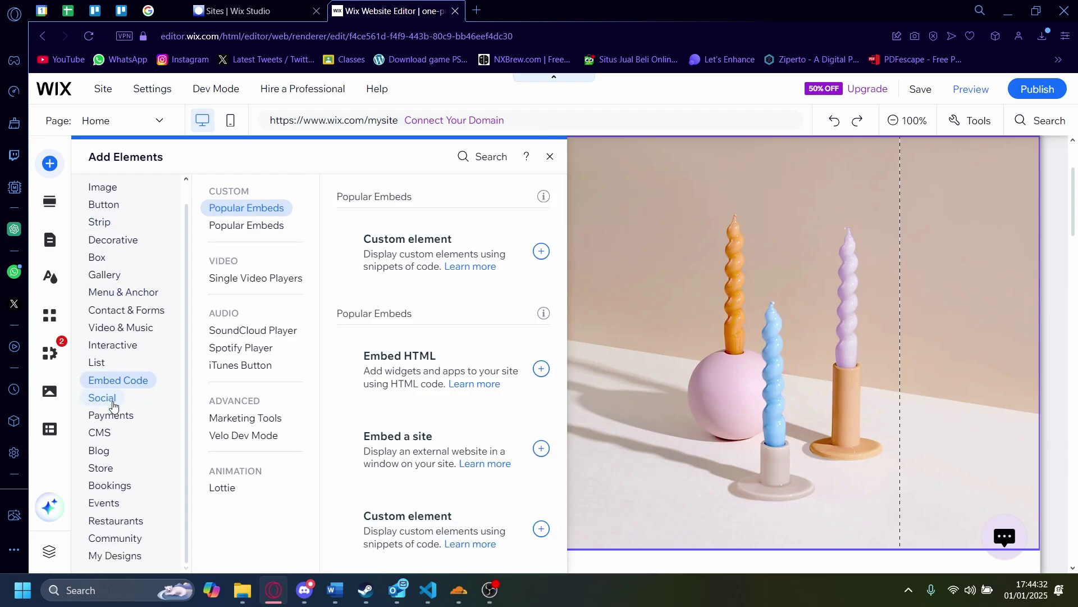
mouse_move(100, 490)
left_click(1008, 420)
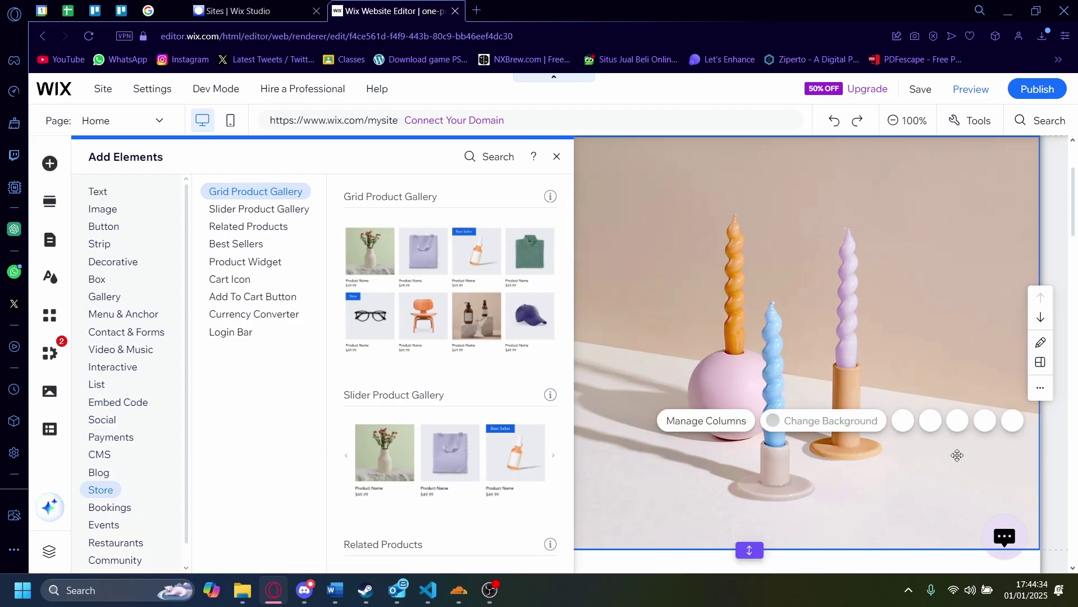
scroll(518, 399, "down", 10)
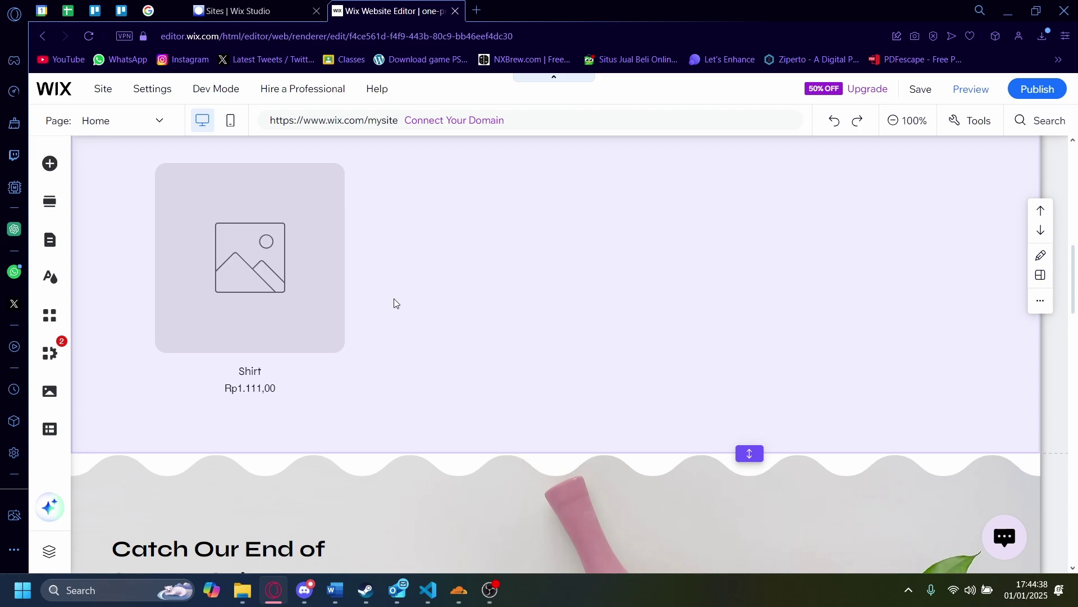
scroll(612, 374, "up", 10)
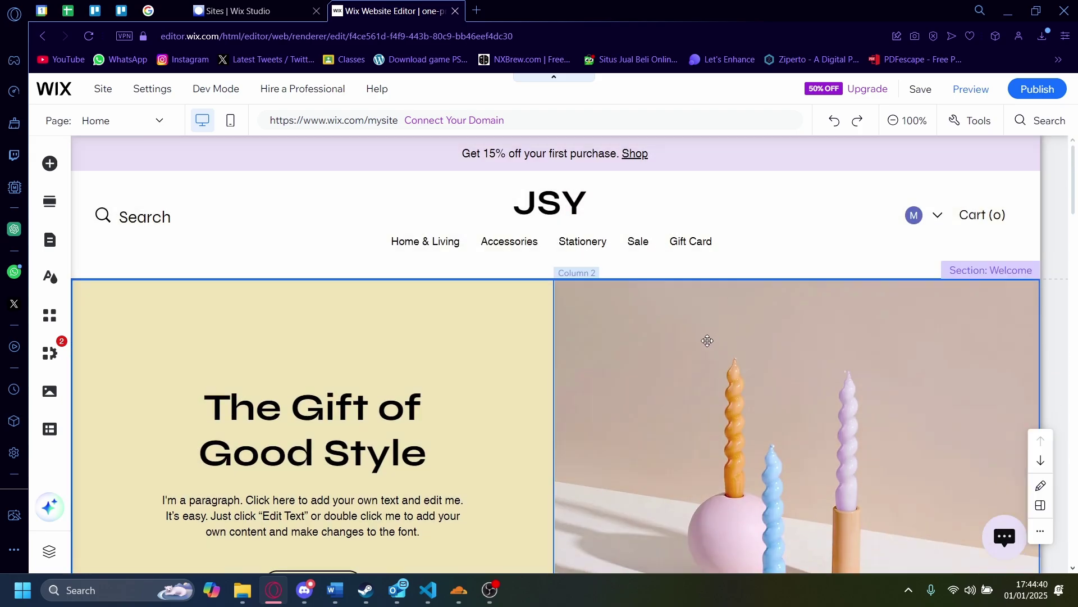